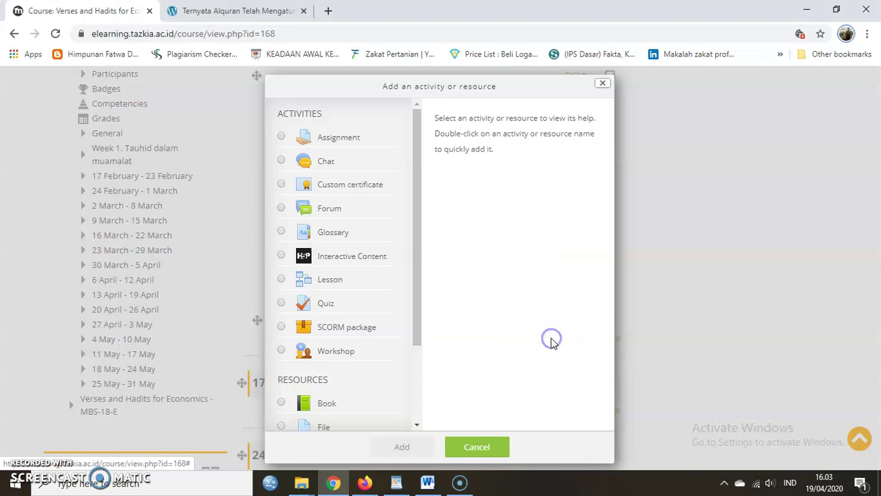
# Step: Add a new Book resource to the Week 1. Tauhid dalam muamalat section
pyautogui.moveTo(419, 330); pyautogui.dragTo(415, 411)
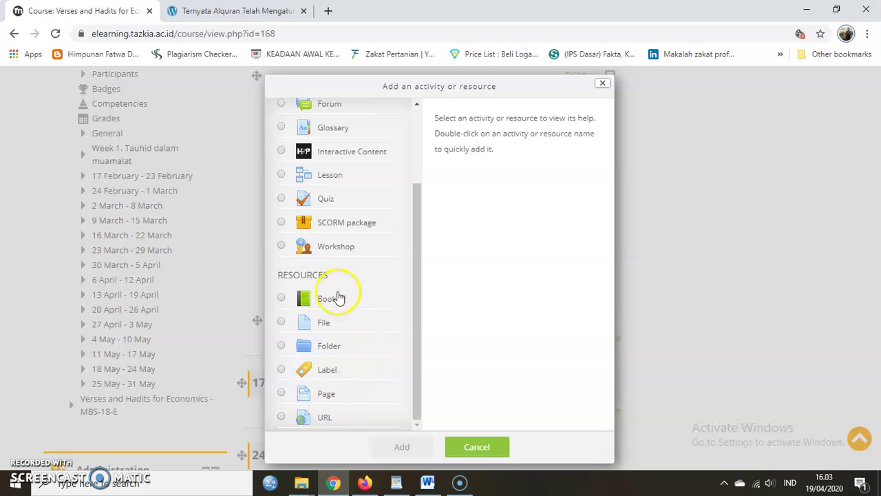
pyautogui.click(305, 300)
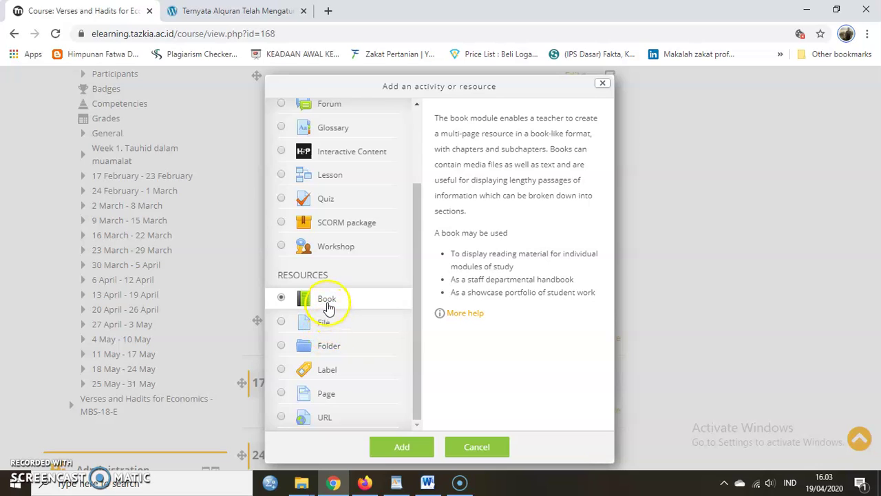
pyautogui.click(402, 446)
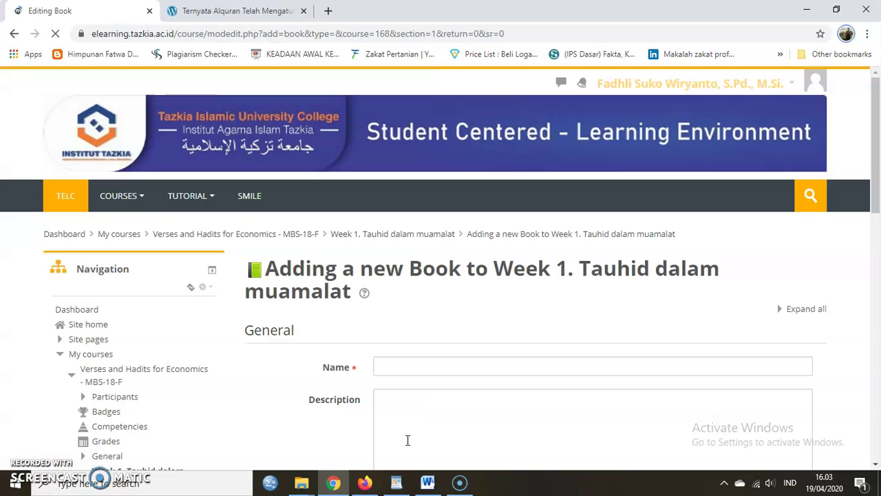
# Step: Name the book "Ayat dan Hadist 1"
pyautogui.click(431, 348)
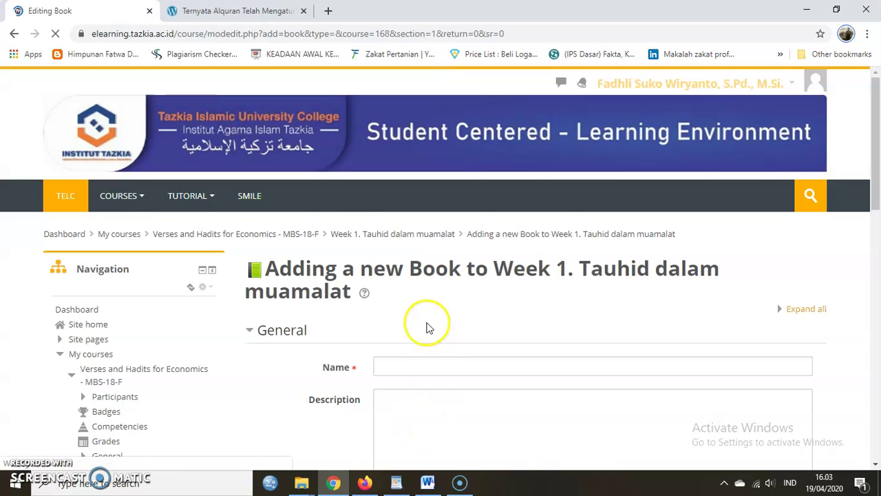
pyautogui.scroll(-2, 428, 326)
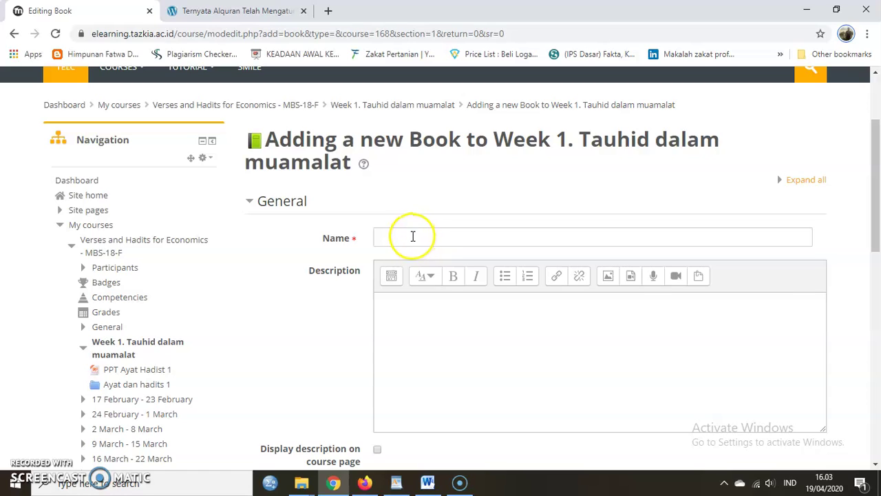
pyautogui.click(406, 238)
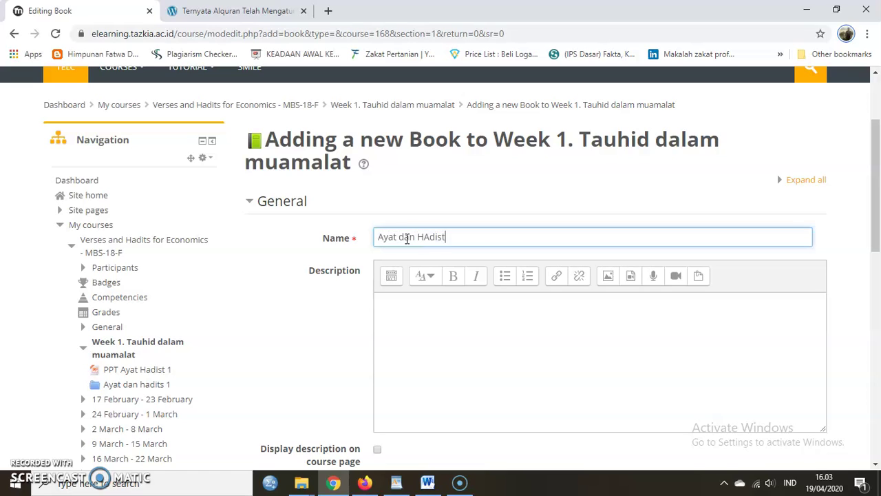
pyautogui.click(430, 238)
# Step: Start inserting an image into the book's description so that its Image properties are open
pyautogui.click(450, 322)
pyautogui.click(418, 317)
pyautogui.scroll(-1, 418, 317)
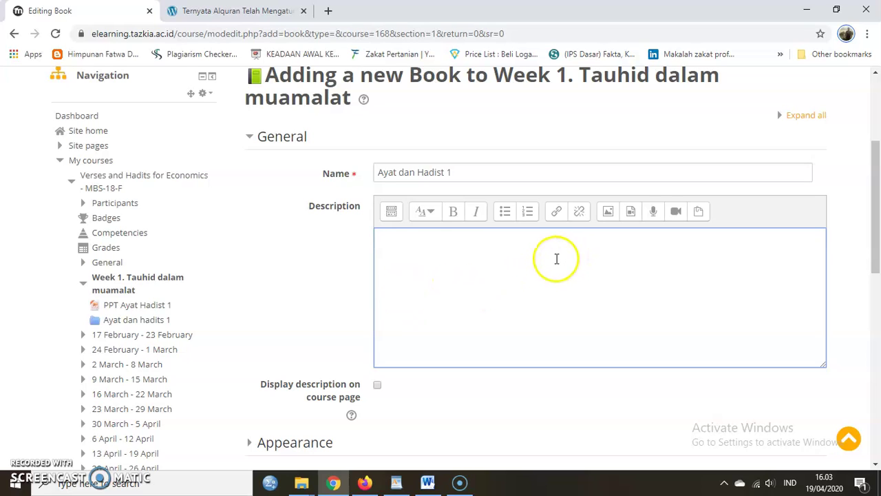
pyautogui.click(609, 213)
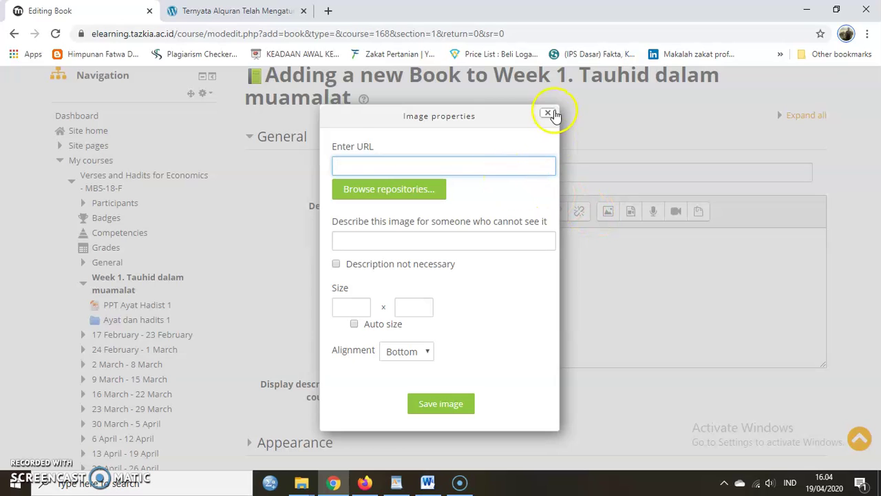
pyautogui.click(548, 112)
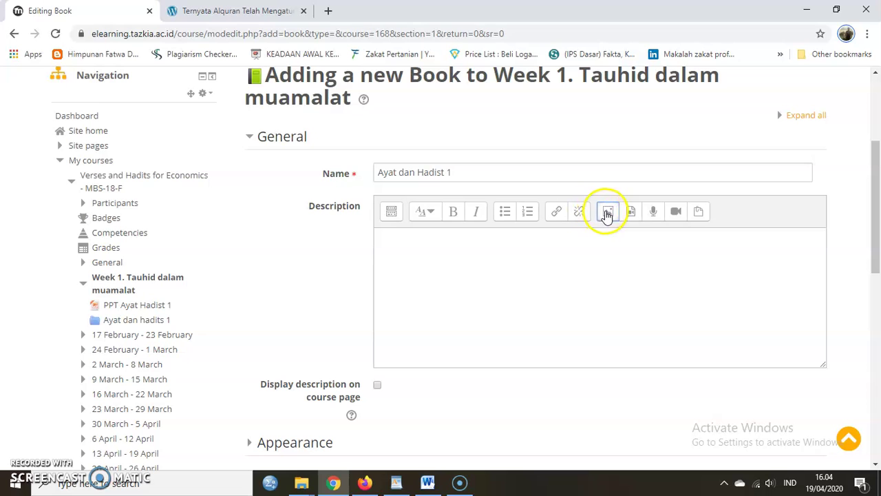
pyautogui.click(609, 212)
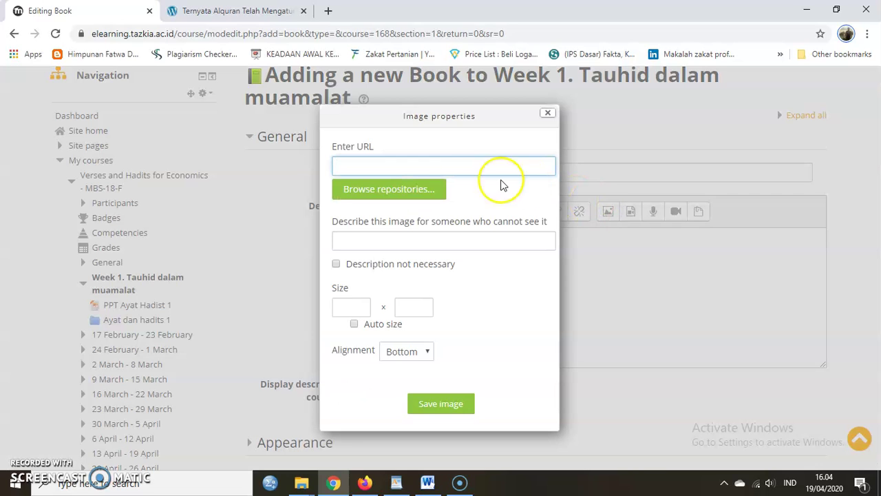
# Step: Open Google in a new browser tab and run an image search for "tauhid"
pyautogui.click(274, 14)
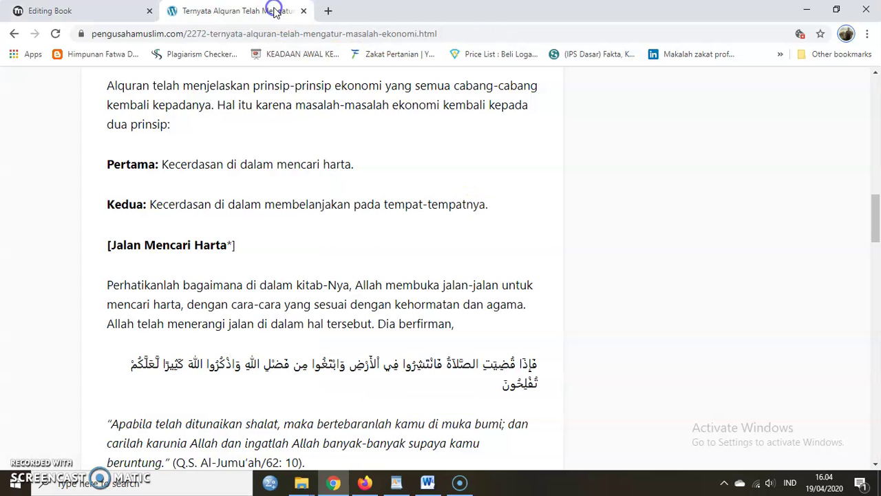
pyautogui.click(327, 14)
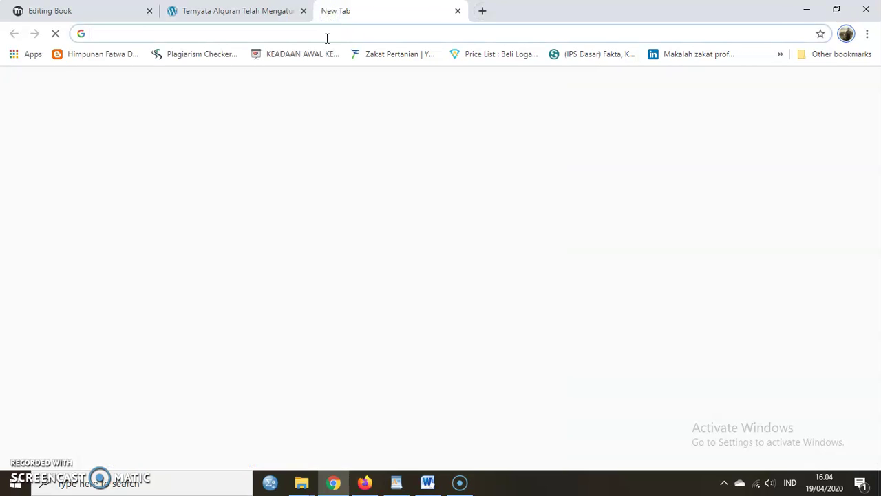
pyautogui.write('goog')
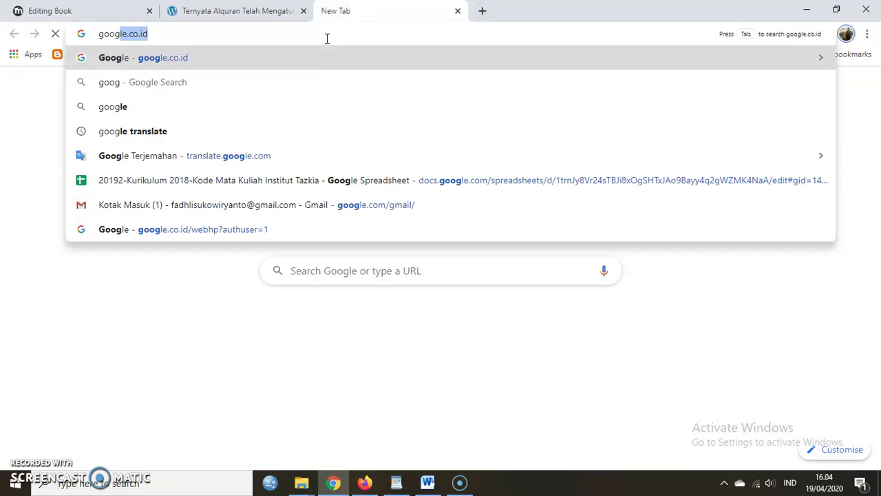
pyautogui.press('Return')
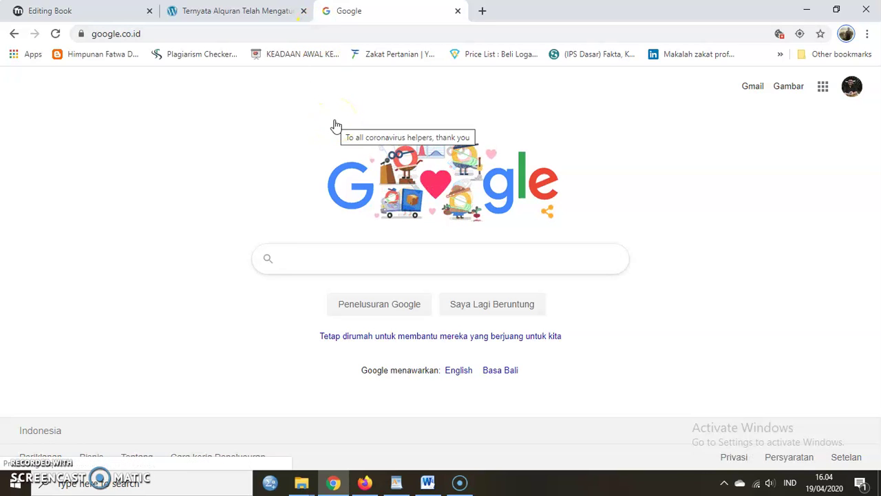
pyautogui.write('ta')
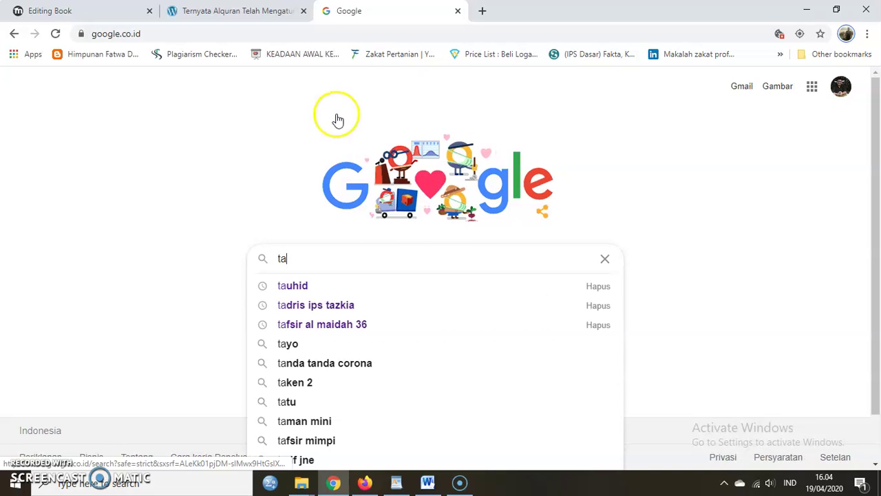
pyautogui.click(348, 288)
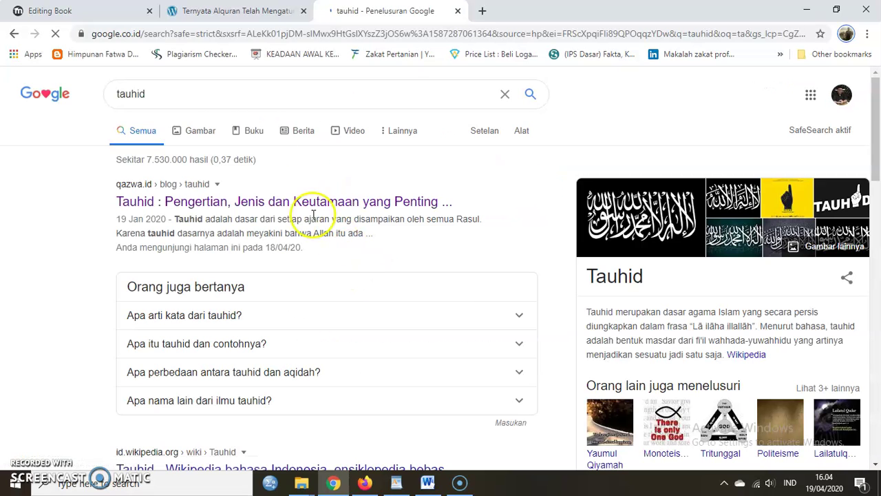
pyautogui.click(209, 132)
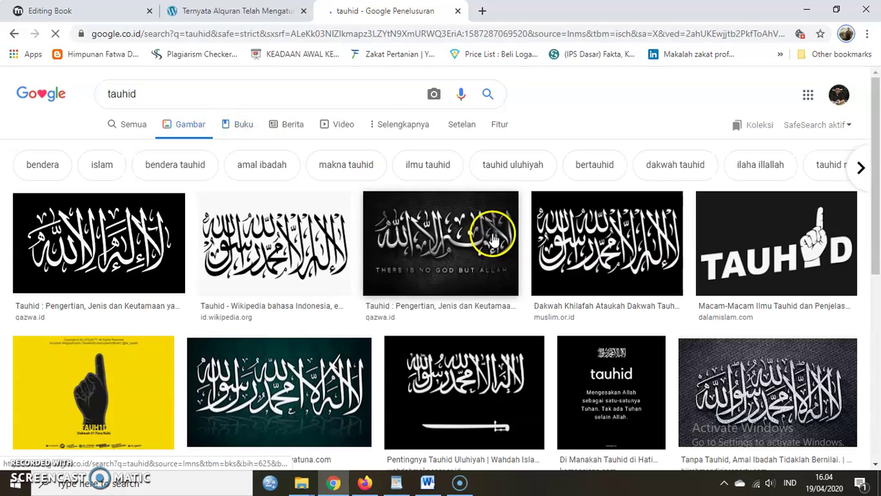
pyautogui.click(302, 236)
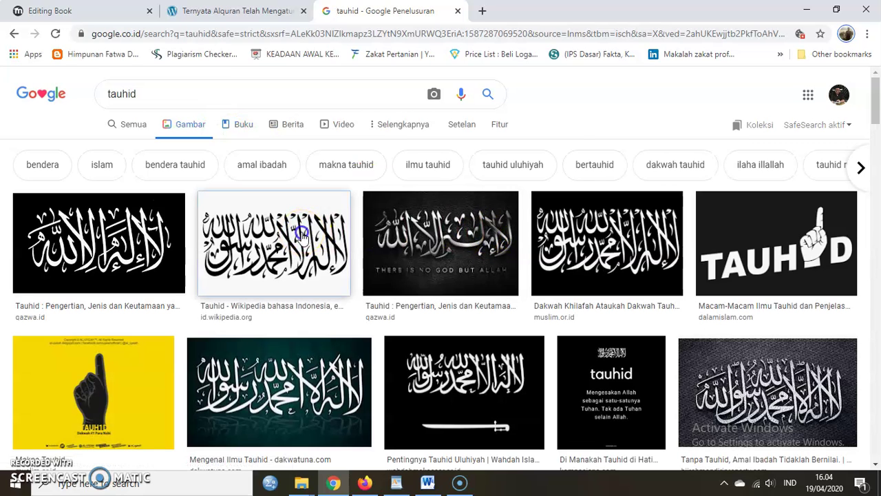
pyautogui.rightClick(522, 181)
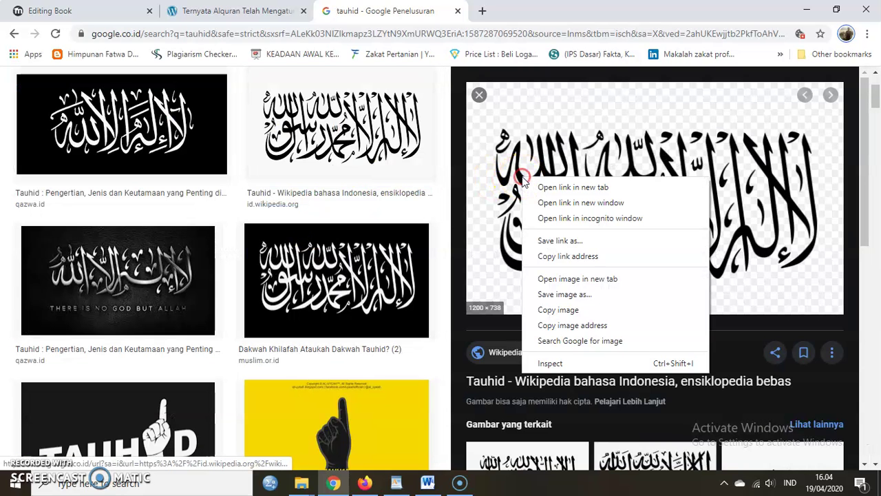
pyautogui.click(557, 279)
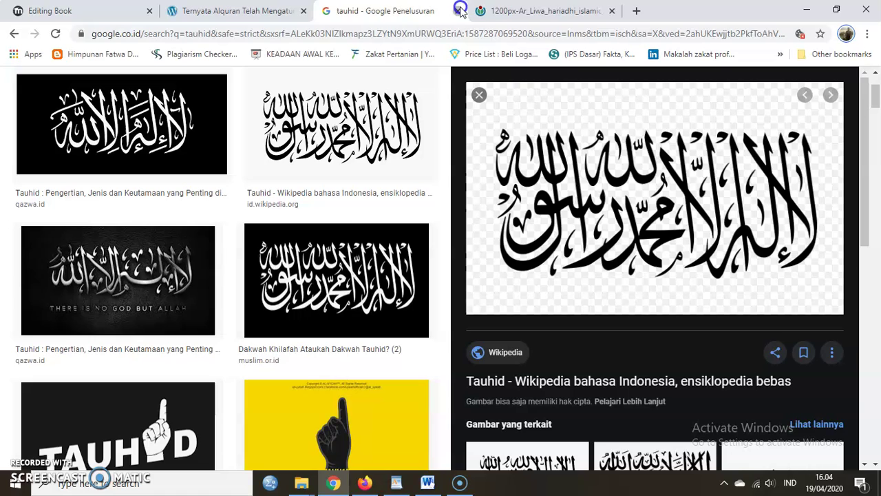
pyautogui.click(506, 12)
pyautogui.click(470, 35)
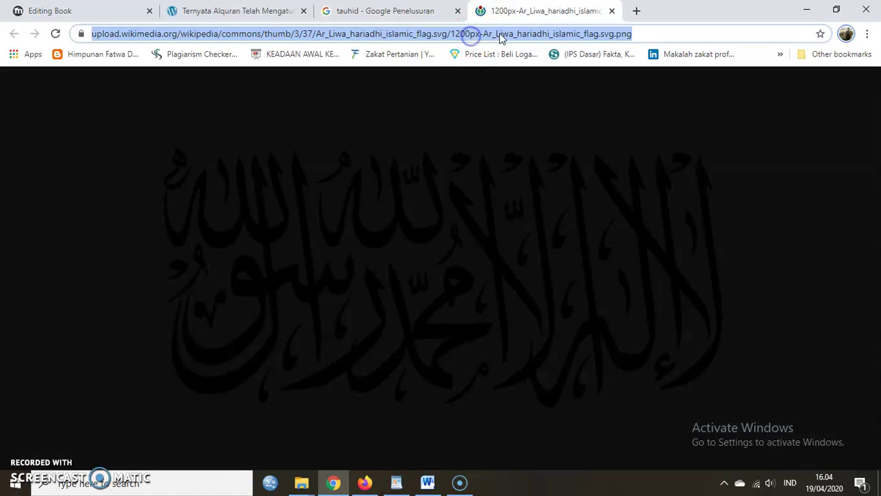
pyautogui.click(433, 8)
pyautogui.click(501, 10)
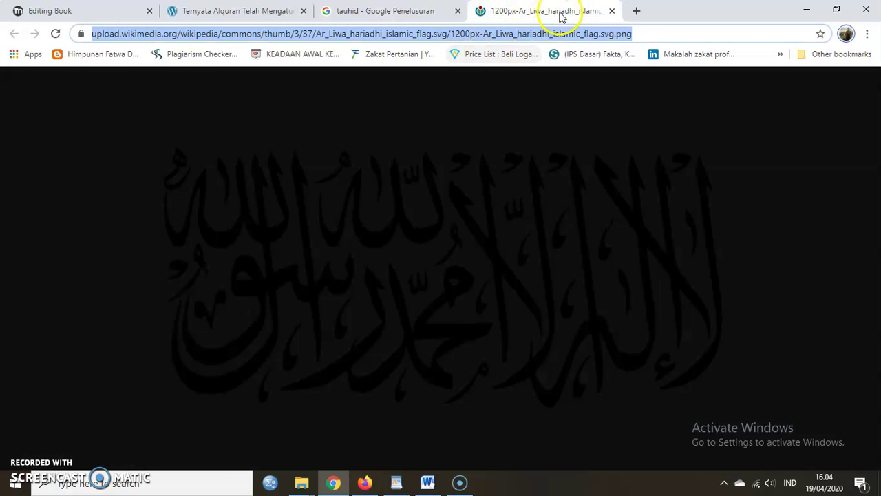
pyautogui.click(609, 12)
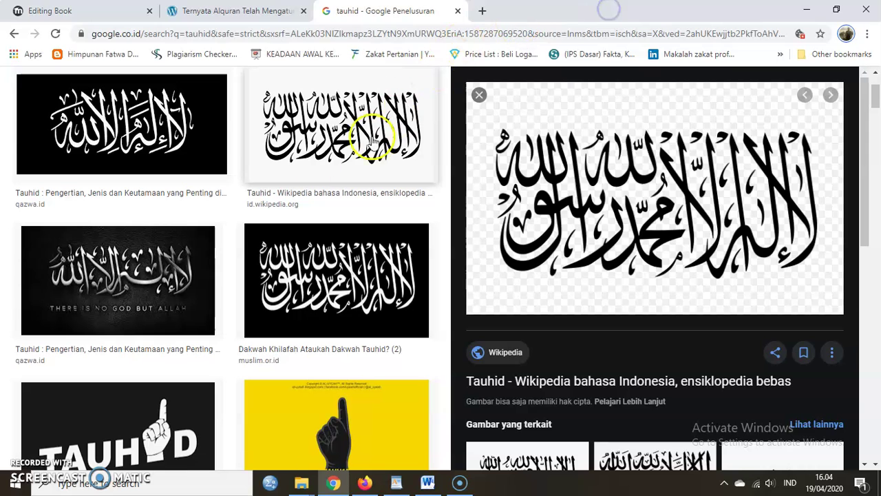
# Step: Open the white-on-black tauhid calligraphy from Qazwa as a full image in its own tab and copy its web address
pyautogui.click(196, 134)
pyautogui.rightClick(595, 140)
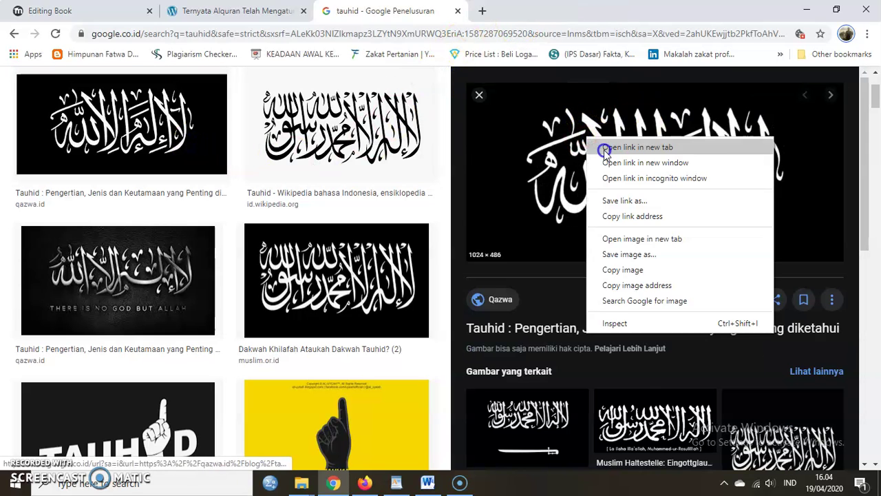
pyautogui.click(604, 147)
pyautogui.click(613, 11)
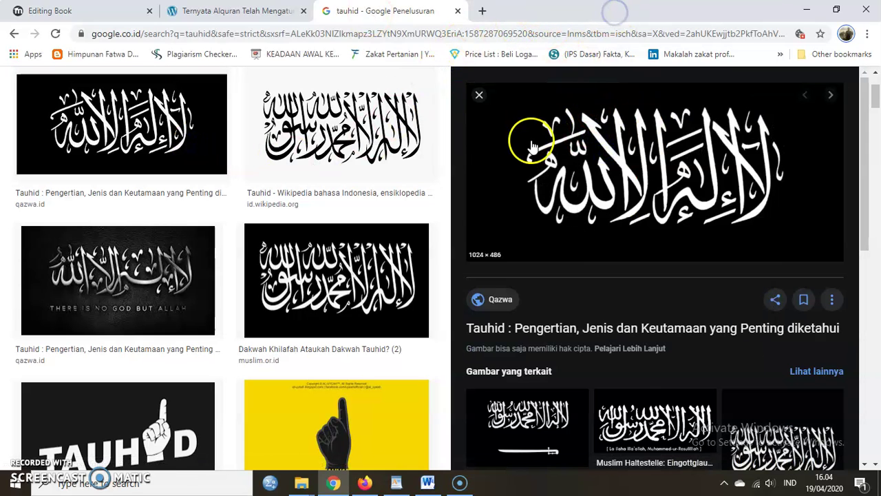
pyautogui.rightClick(531, 146)
pyautogui.click(578, 240)
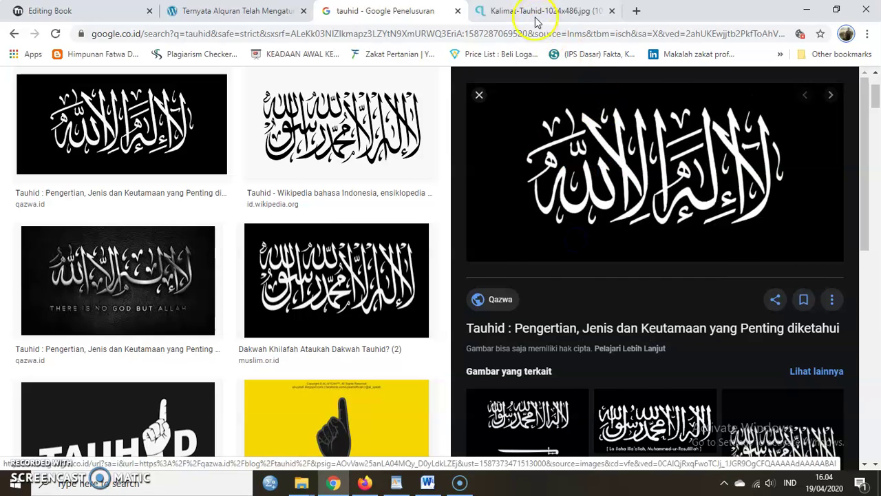
pyautogui.click(536, 19)
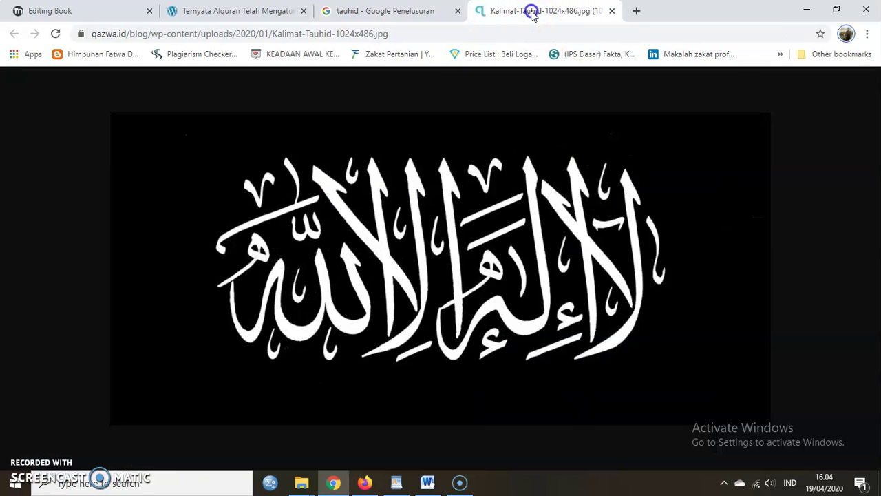
pyautogui.click(430, 35)
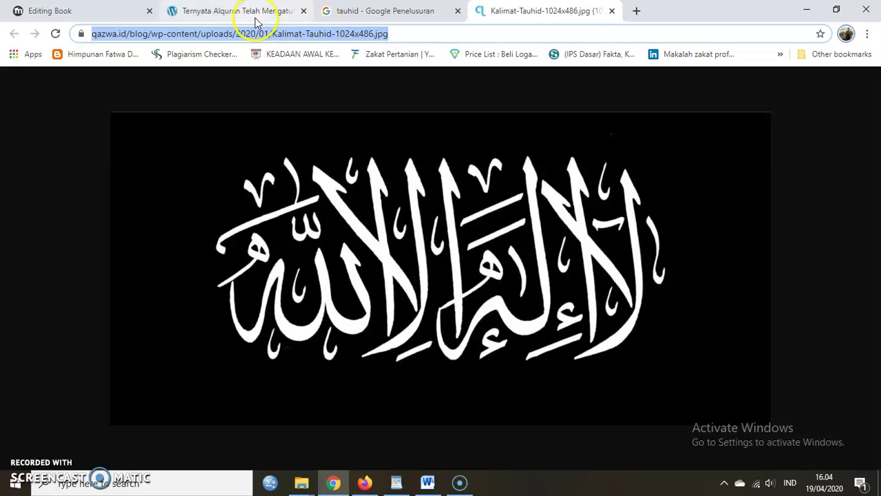
# Step: Return to the book form, paste the copied address as the image's URL and try to save the image
pyautogui.click(88, 11)
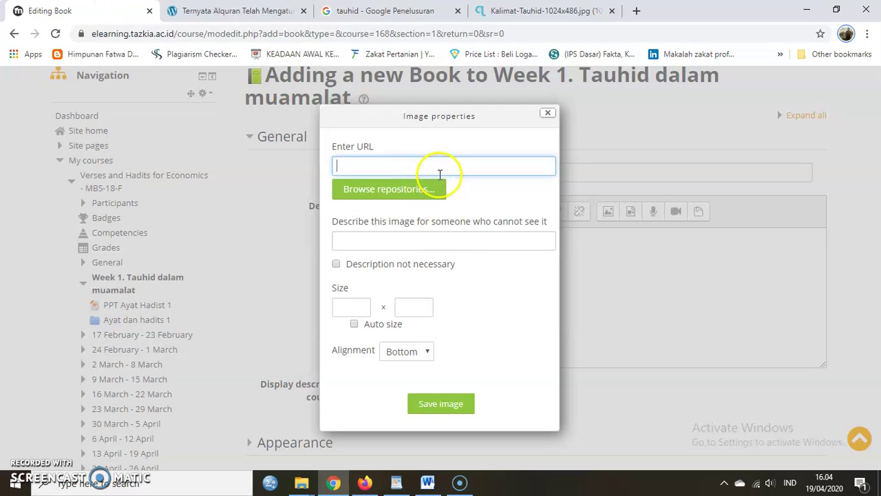
pyautogui.hotkey('ctrl', 'v')
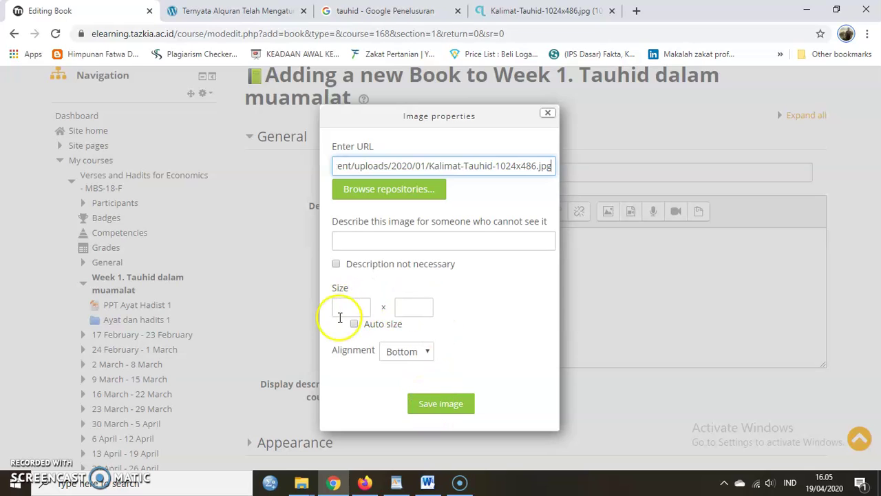
pyautogui.click(423, 403)
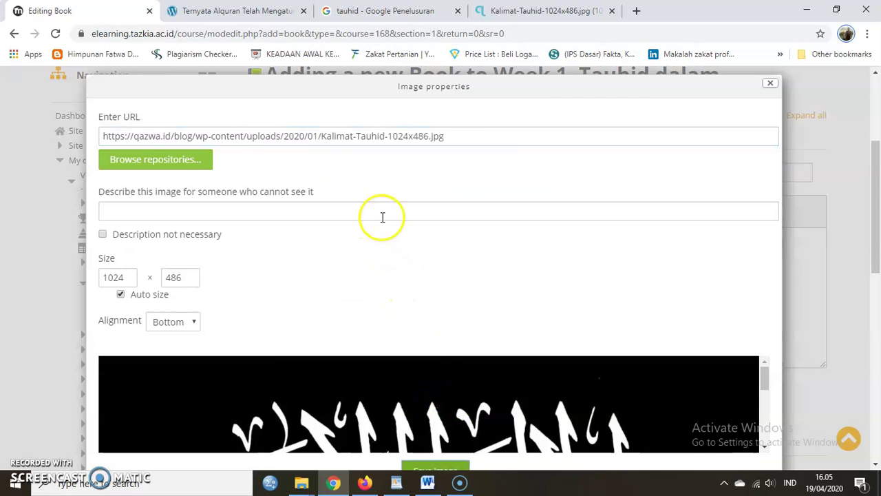
pyautogui.scroll(-3, 383, 216)
pyautogui.click(424, 279)
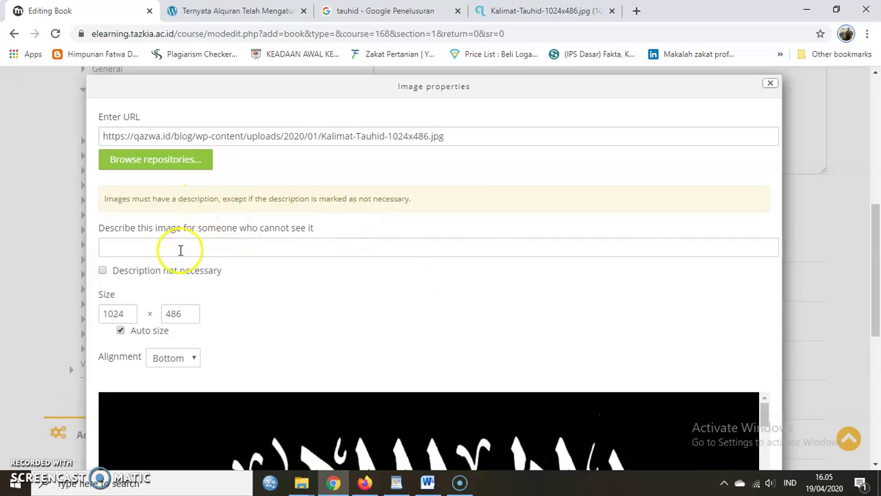
# Step: Enter "tauhid" as the image's alternative description and save the image into the book's description
pyautogui.click(166, 250)
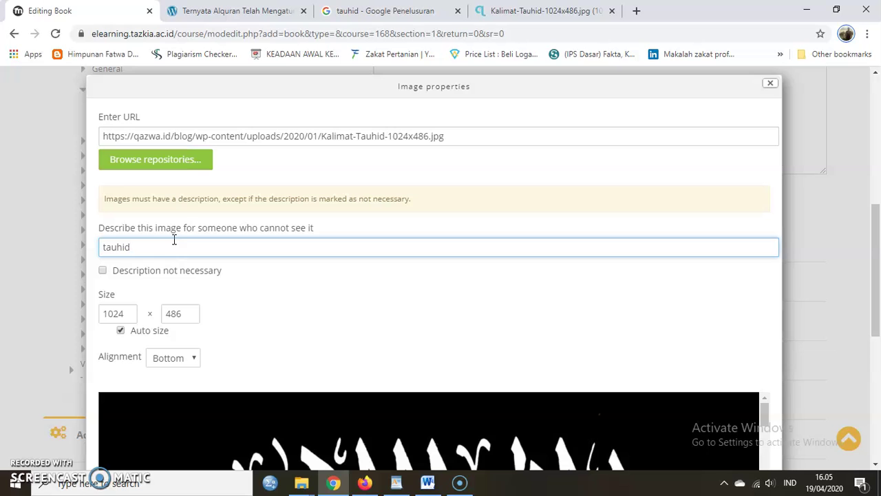
pyautogui.scroll(-5, 592, 406)
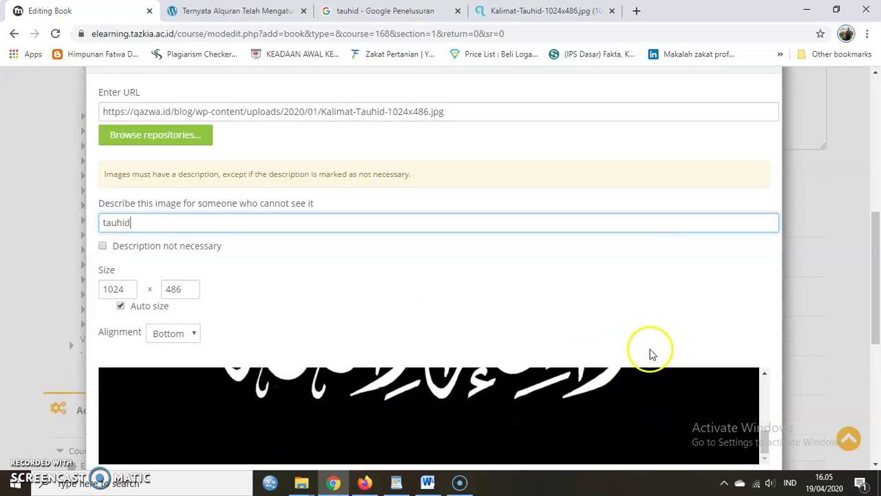
pyautogui.scroll(-3, 652, 354)
pyautogui.click(437, 252)
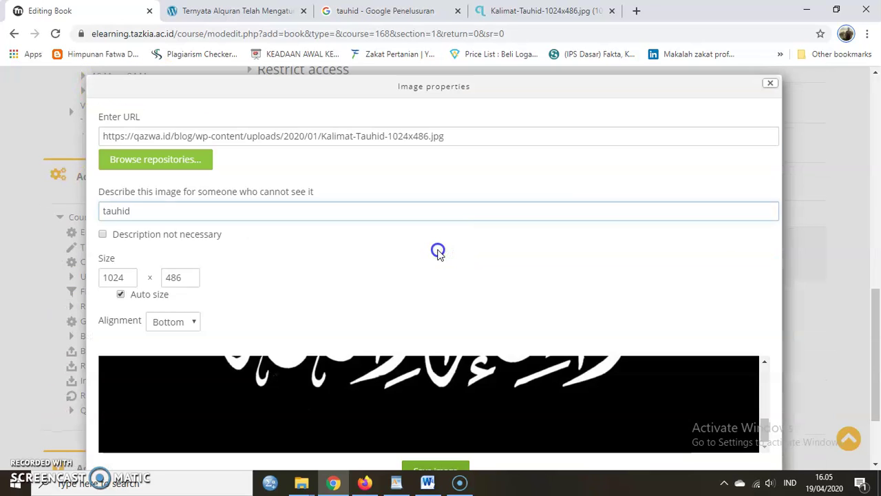
pyautogui.scroll(-2, 444, 316)
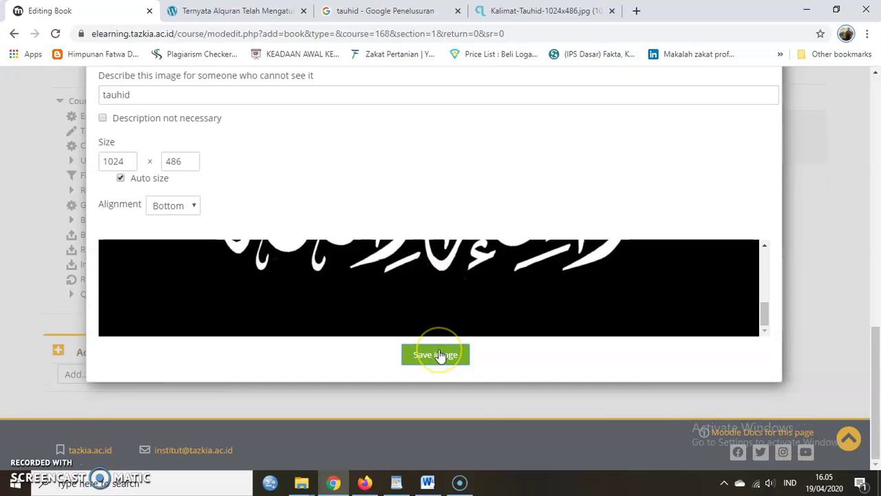
pyautogui.click(438, 354)
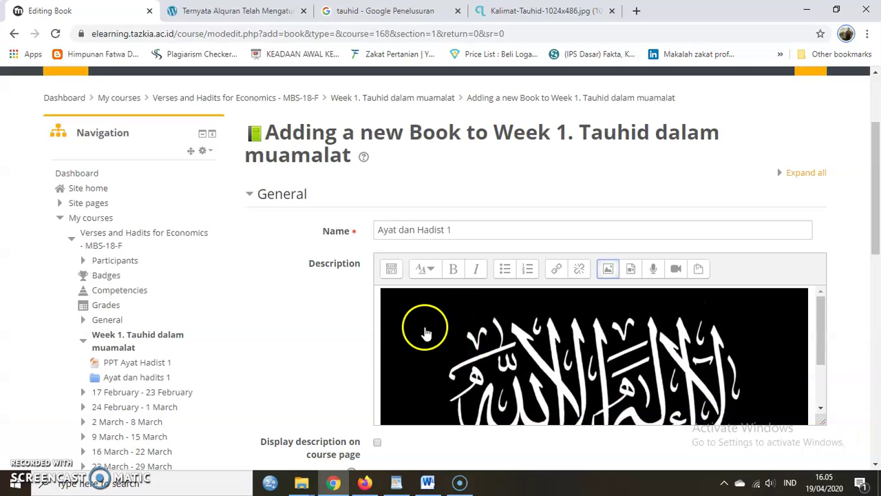
pyautogui.scroll(-2, 649, 351)
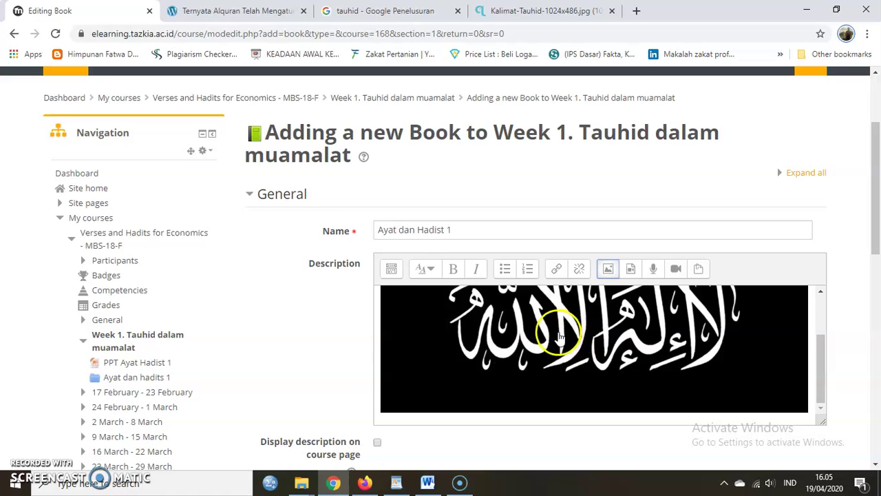
# Step: In the Appearance settings, choose Numbers as the chapter formatting and Images as the style of navigation
pyautogui.moveTo(875, 234); pyautogui.dragTo(875, 294)
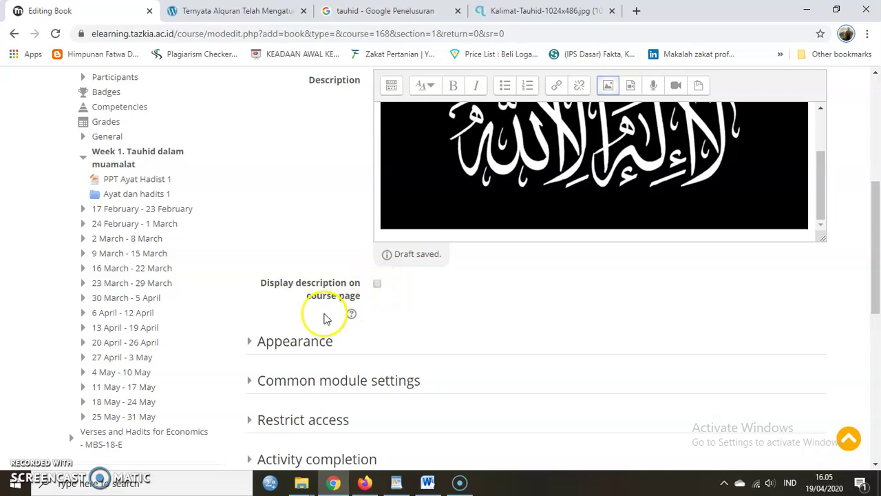
pyautogui.scroll(-3, 344, 324)
pyautogui.click(281, 191)
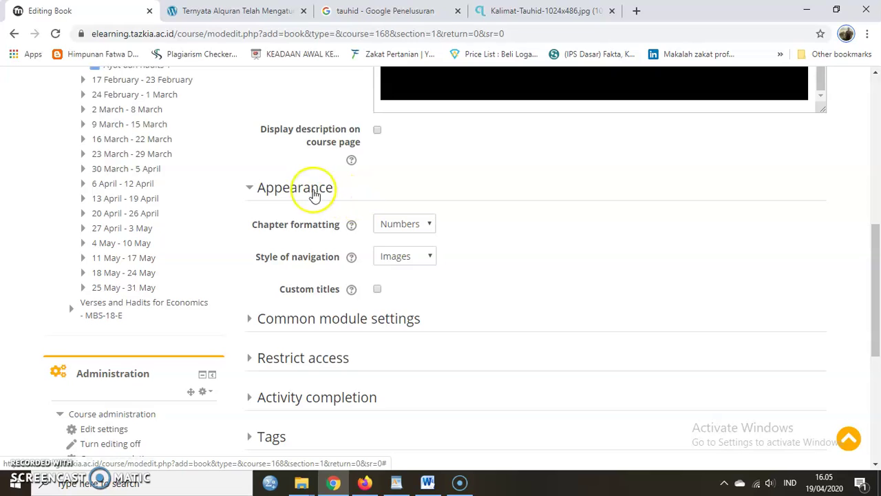
pyautogui.click(401, 225)
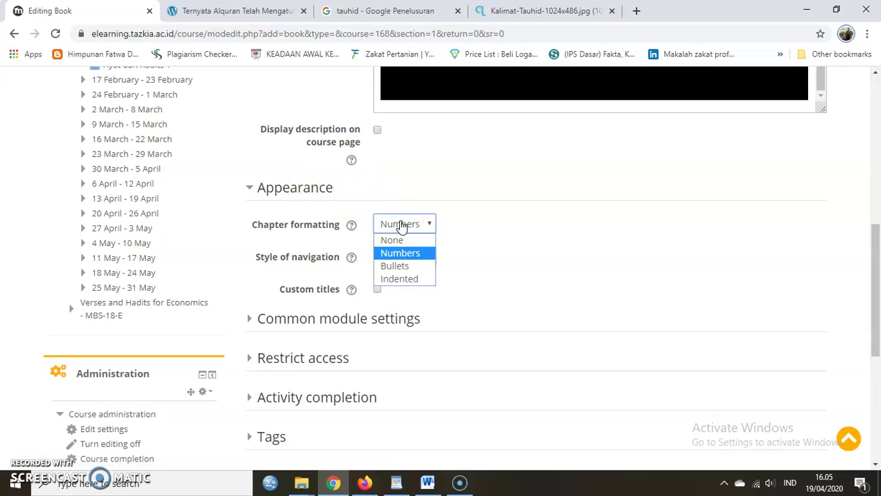
pyautogui.click(406, 265)
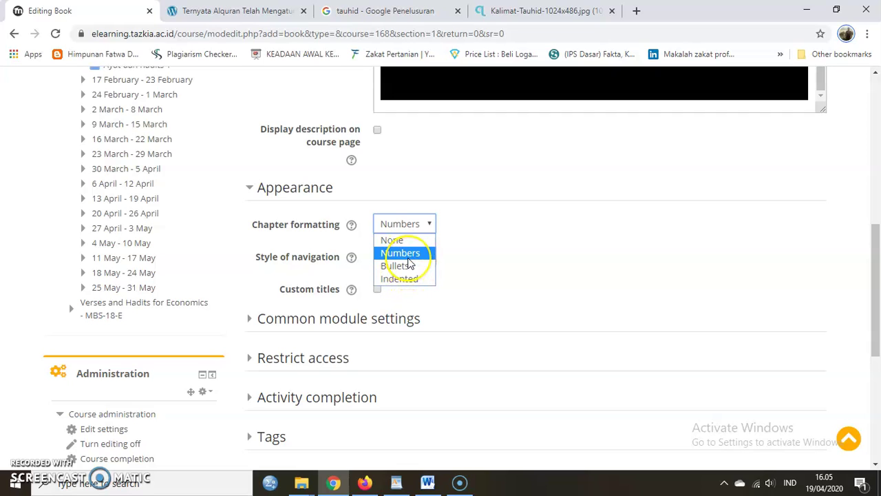
pyautogui.click(409, 257)
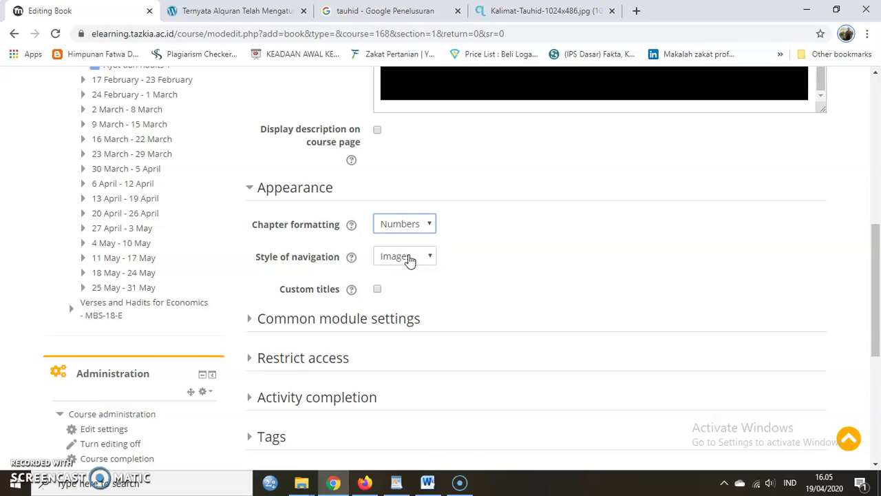
pyautogui.click(410, 258)
pyautogui.click(410, 258)
pyautogui.click(409, 258)
pyautogui.click(410, 258)
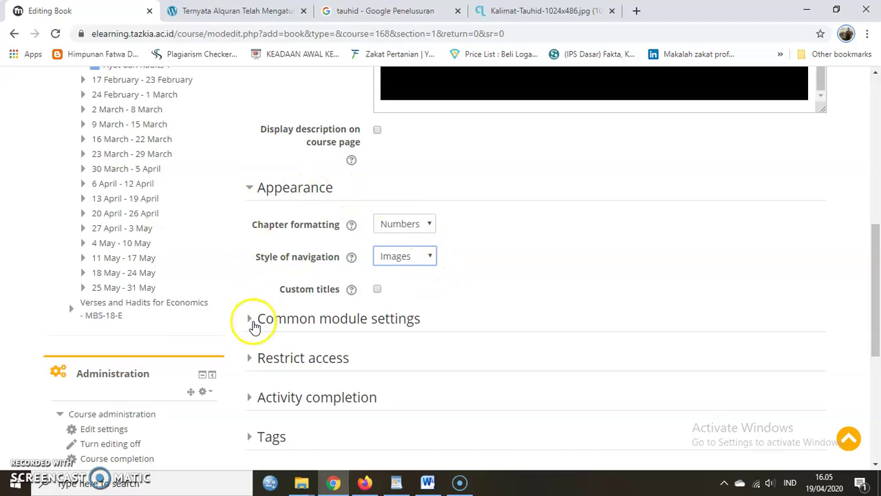
# Step: Examine the book's Common module settings and Restrict access sections, collapsing each one again
pyautogui.click(254, 325)
pyautogui.scroll(-3, 252, 326)
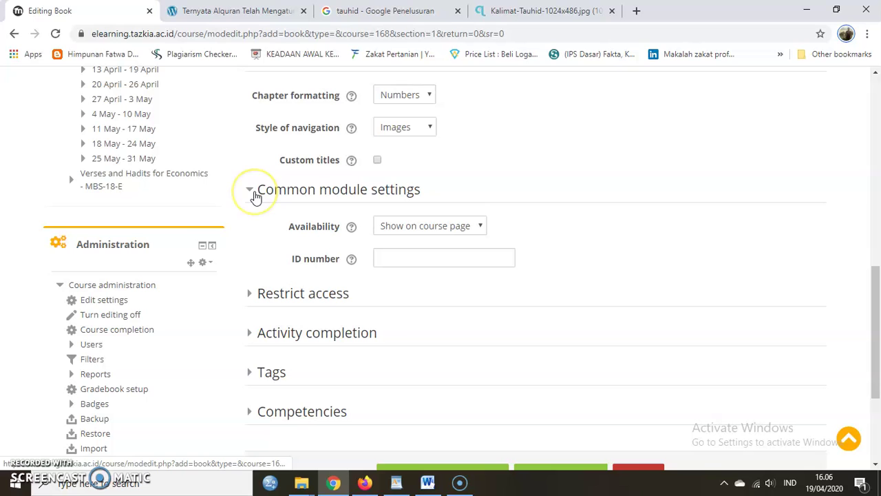
pyautogui.click(254, 194)
pyautogui.click(256, 227)
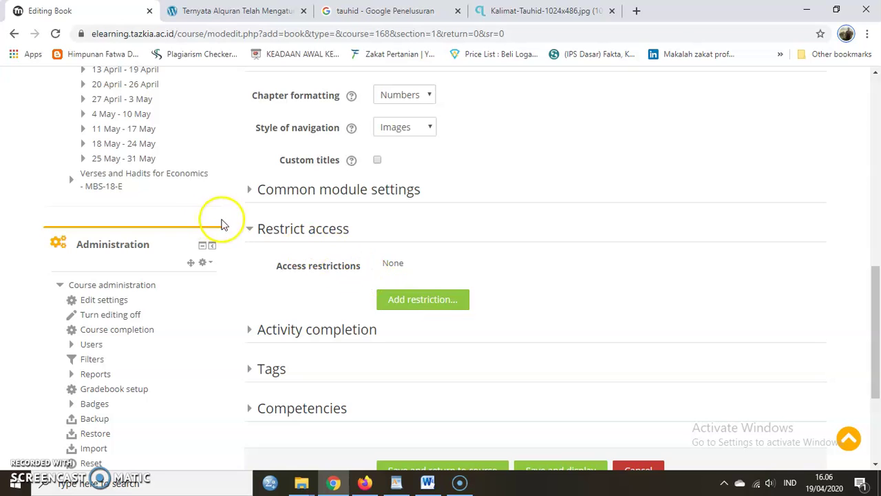
pyautogui.click(251, 229)
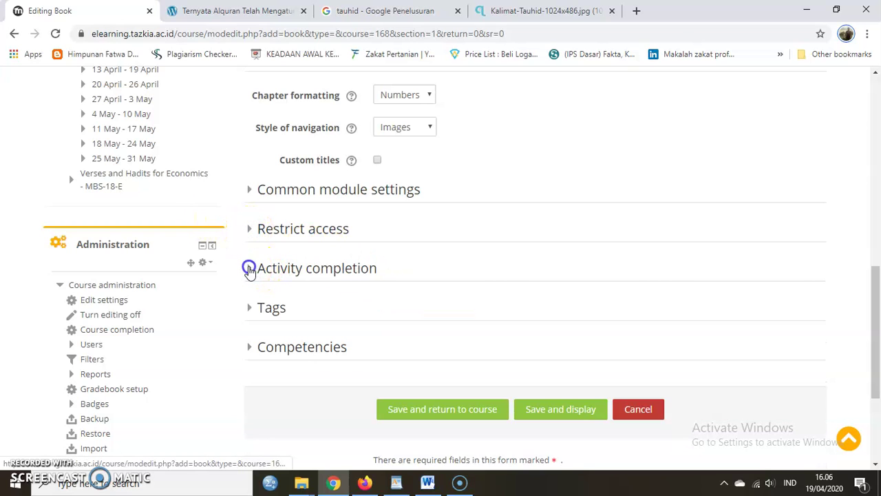
# Step: Set the book's completion tracking to "Show activity as complete when conditions are met"
pyautogui.click(248, 268)
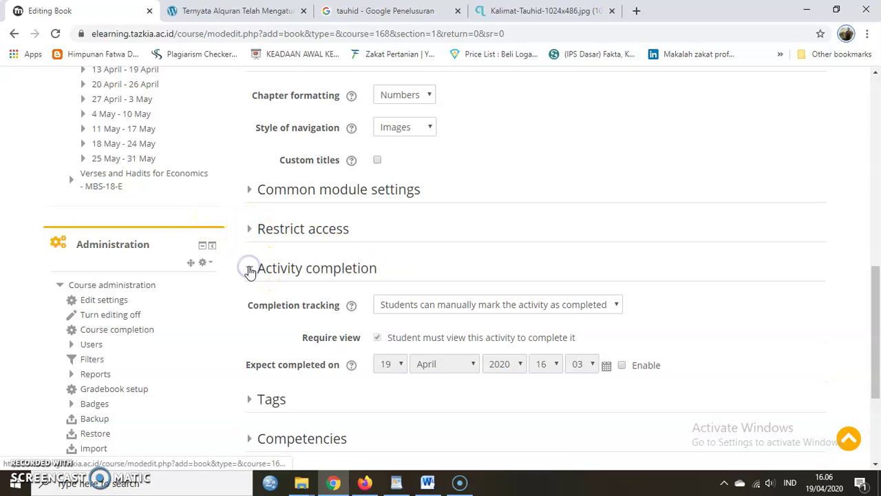
pyautogui.click(406, 304)
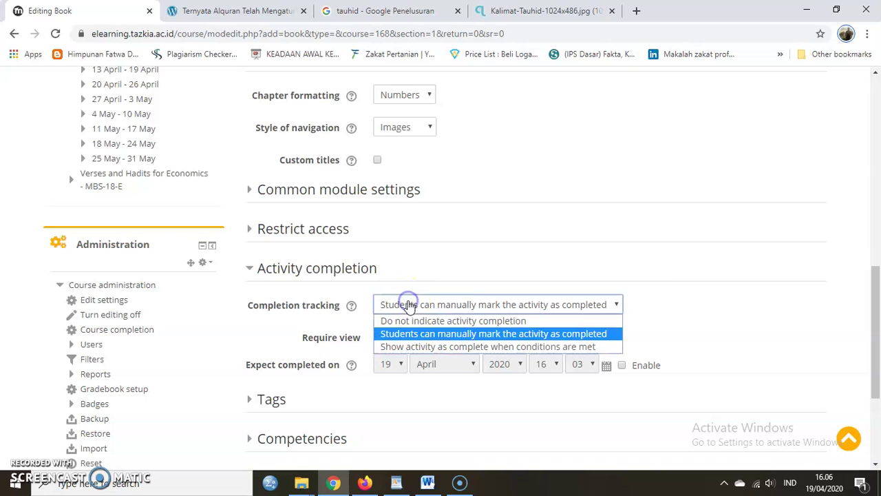
pyautogui.click(429, 347)
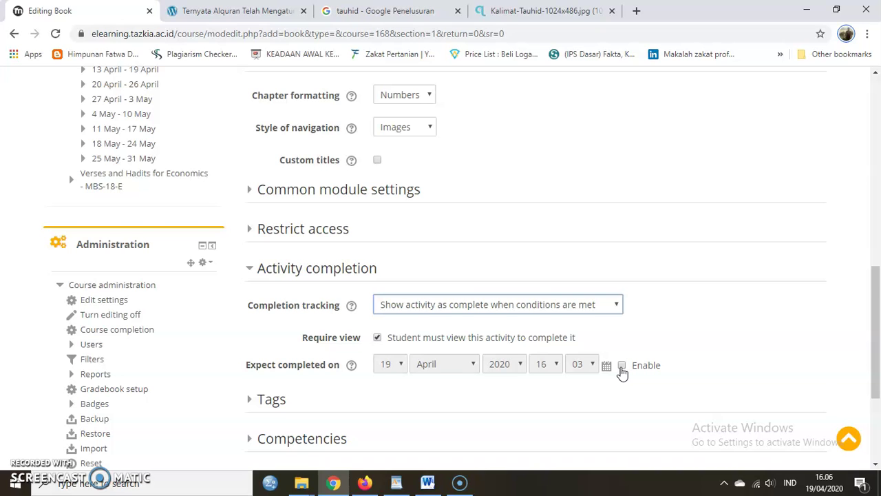
# Step: Check the book's Competencies section, collapse it again, and save and display the book
pyautogui.scroll(-1, 622, 371)
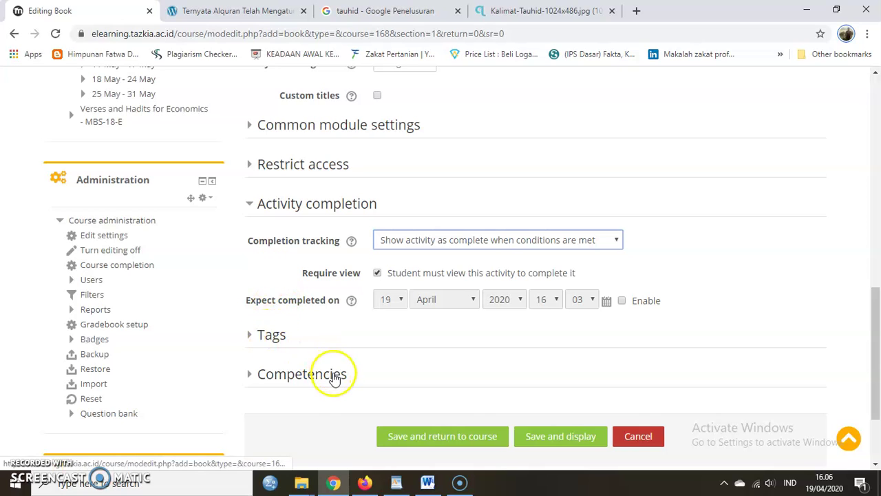
pyautogui.click(282, 336)
pyautogui.click(280, 379)
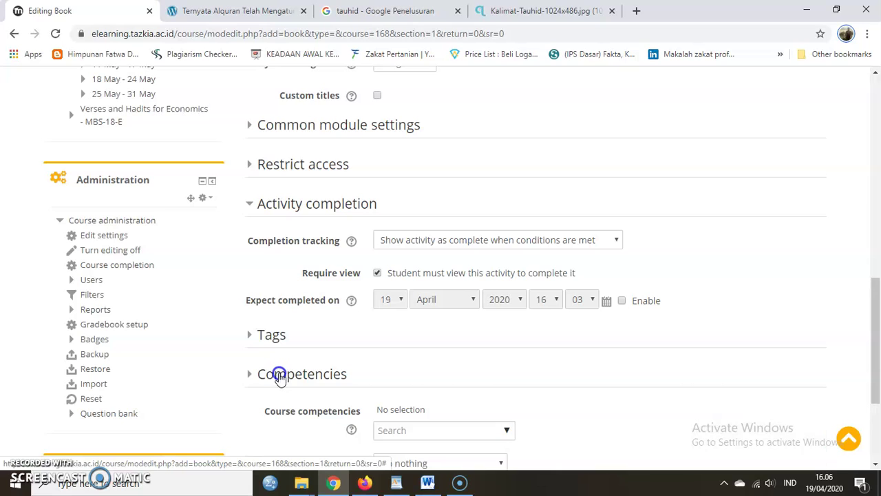
pyautogui.scroll(-1, 393, 404)
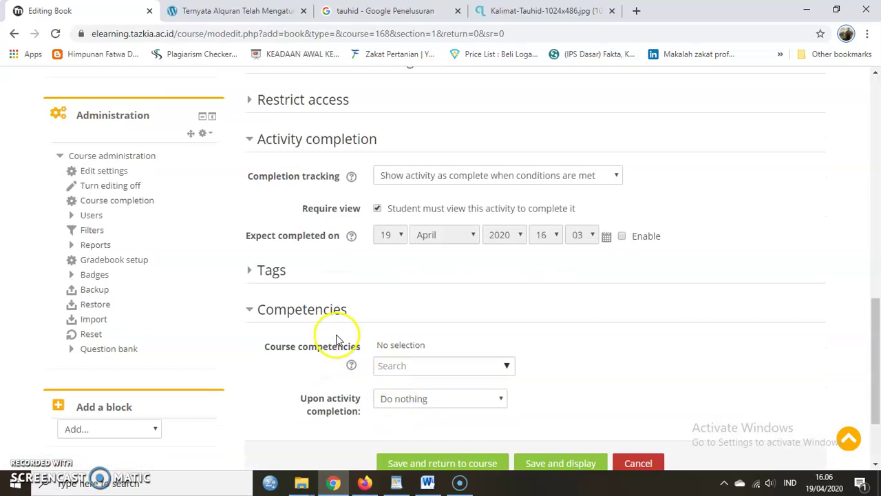
pyautogui.click(296, 314)
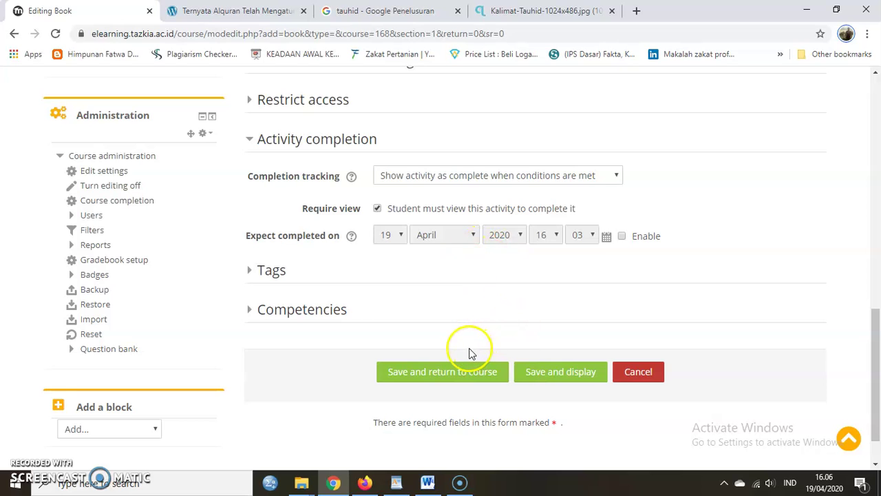
pyautogui.click(543, 380)
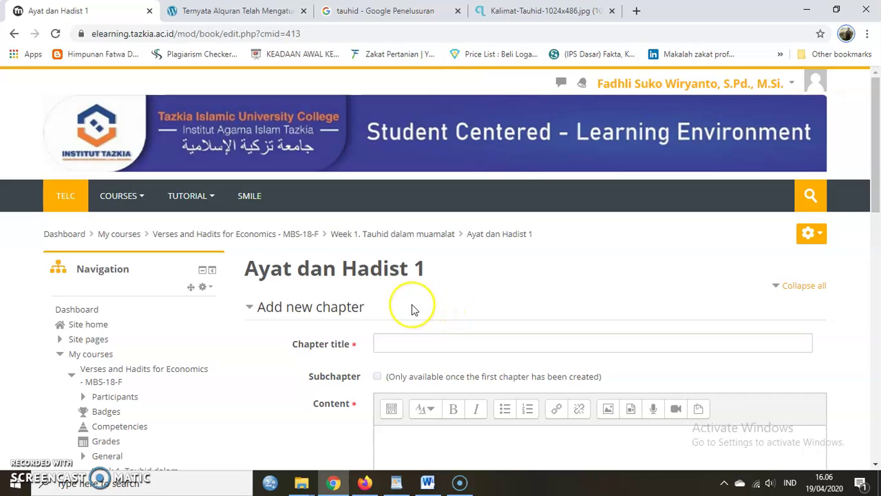
# Step: Title the new chapter "tauhid" and place the cursor in its Content field
pyautogui.scroll(-2, 412, 306)
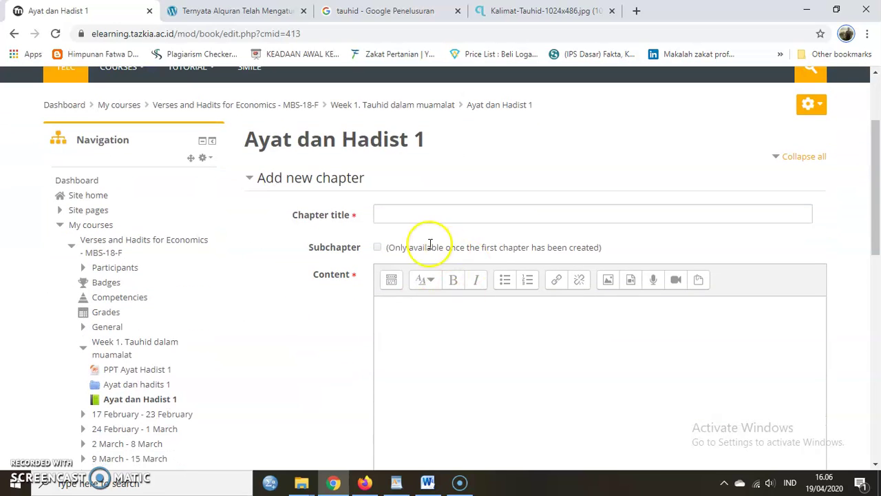
pyautogui.click(391, 215)
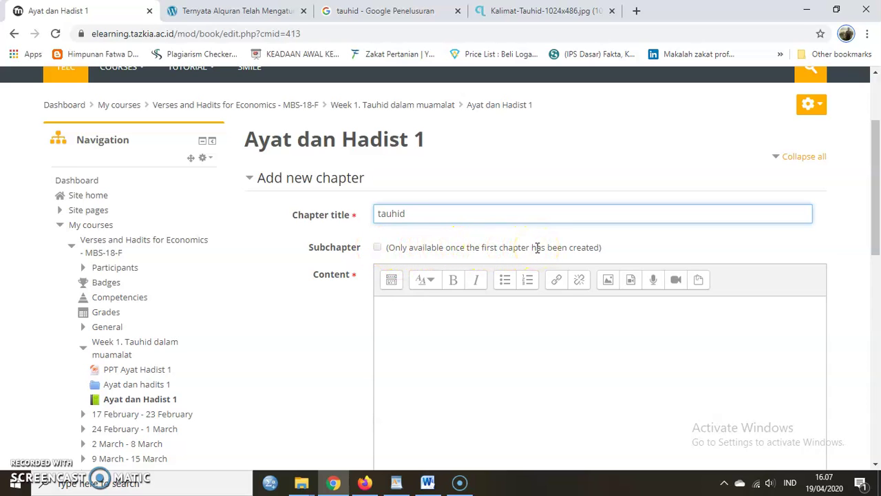
pyautogui.click(398, 318)
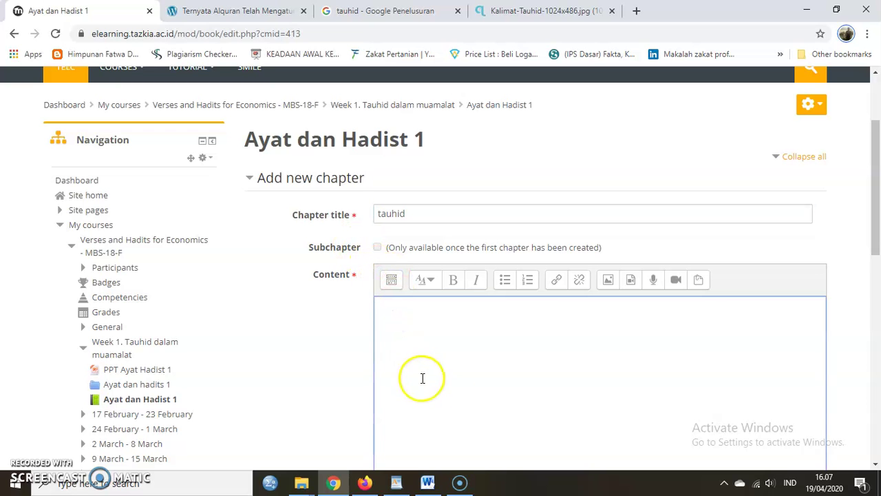
pyautogui.click(427, 481)
pyautogui.click(559, 369)
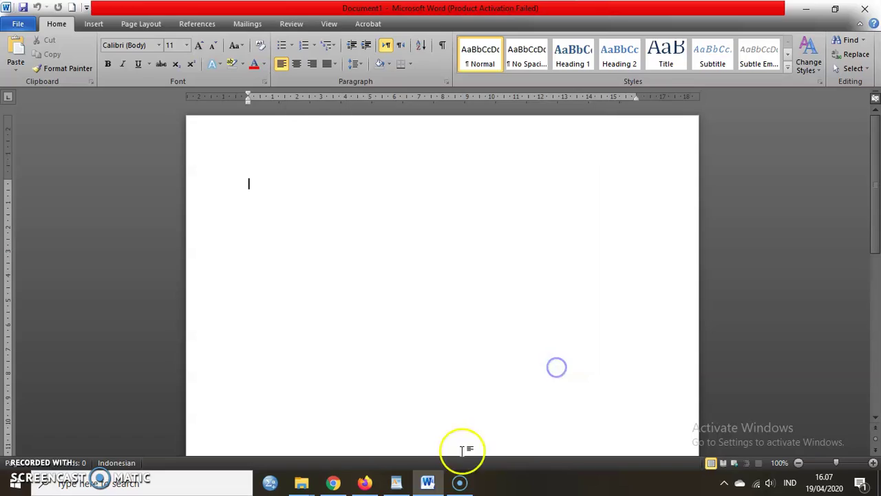
pyautogui.click(427, 481)
# Step: In the pengusahamuslim.com article, copy the translation of Q.S. Al-Maidah (5): 3 and the paragraph below it through "hadirkan sebuah tulisan"
pyautogui.click(272, 12)
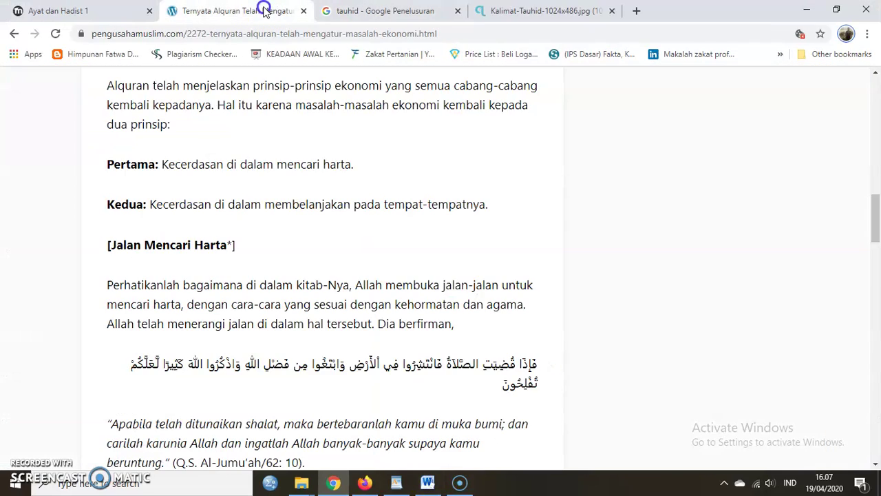
pyautogui.scroll(10, 208, 143)
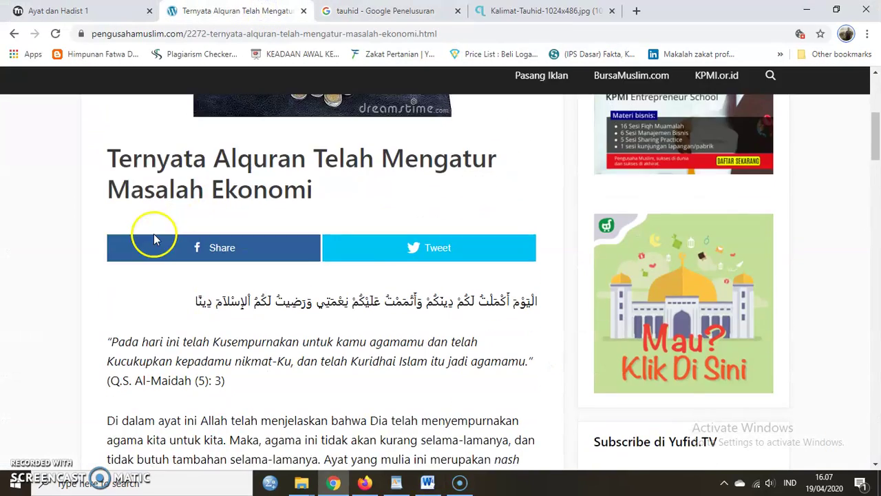
pyautogui.scroll(-2, 154, 236)
pyautogui.moveTo(133, 236); pyautogui.dragTo(502, 451)
pyautogui.hotkey('ctrl', 'c')
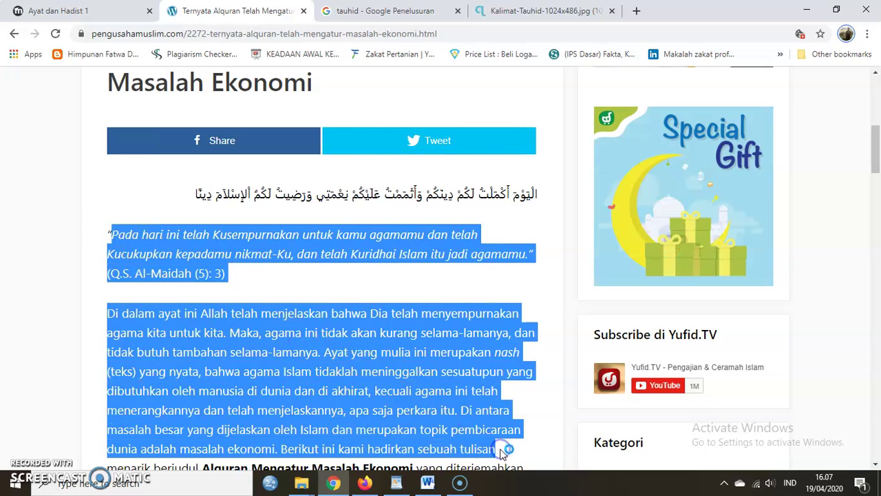
# Step: Return to the book's chapter form, paste the copied article text into Content and look it over down to the source link
pyautogui.click(417, 10)
pyautogui.click(519, 12)
pyautogui.click(108, 8)
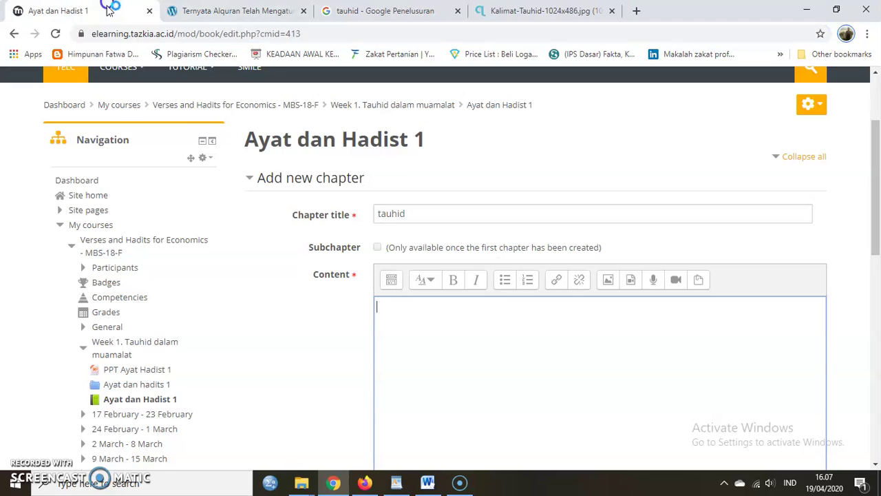
pyautogui.click(419, 338)
pyautogui.hotkey('ctrl', 'v')
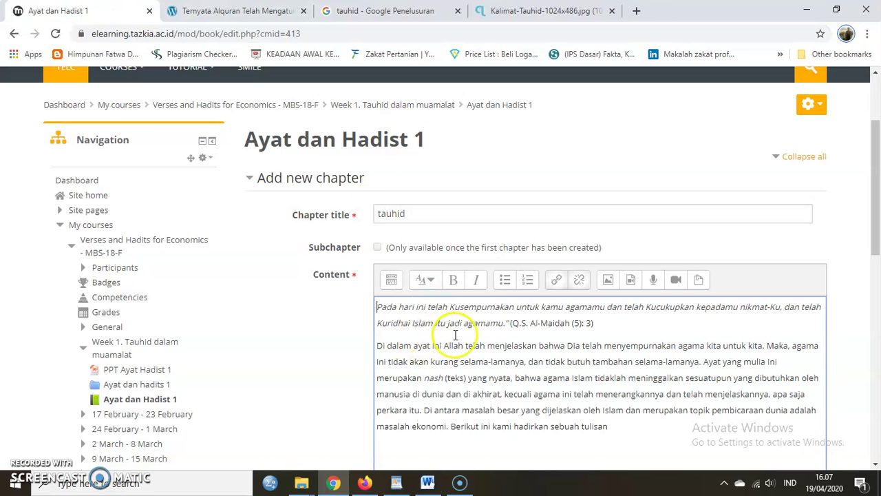
pyautogui.scroll(-2, 498, 311)
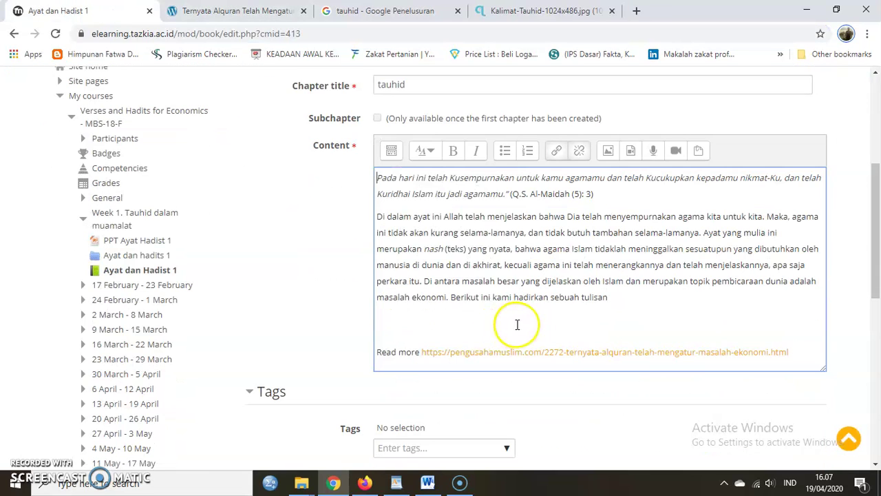
pyautogui.scroll(-1, 527, 334)
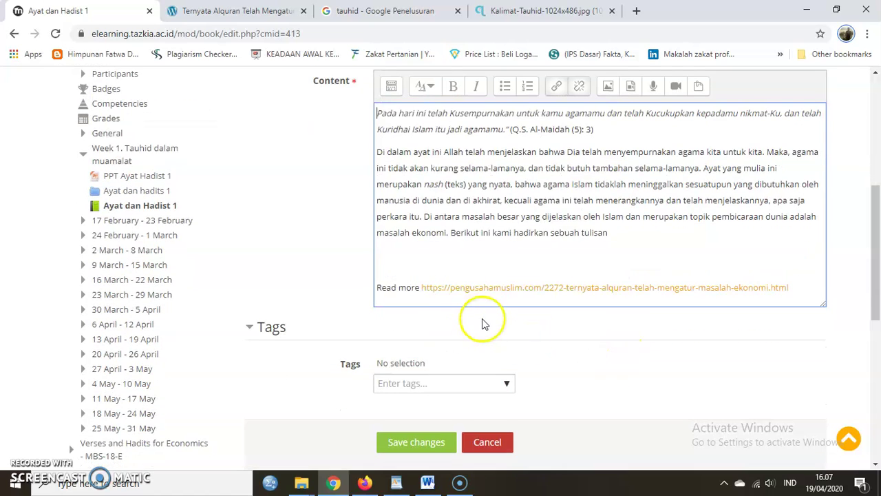
pyautogui.scroll(-1, 484, 321)
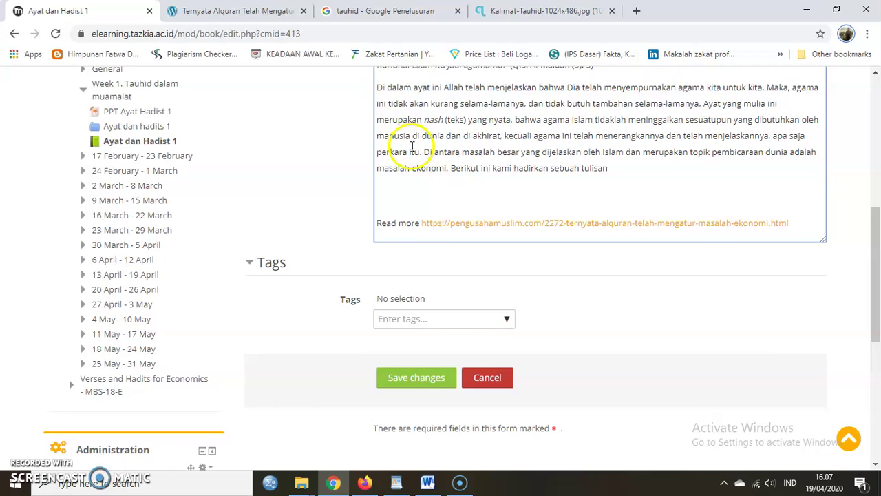
# Step: Save the tauhid chapter and look over its text on the book page
pyautogui.scroll(1, 413, 146)
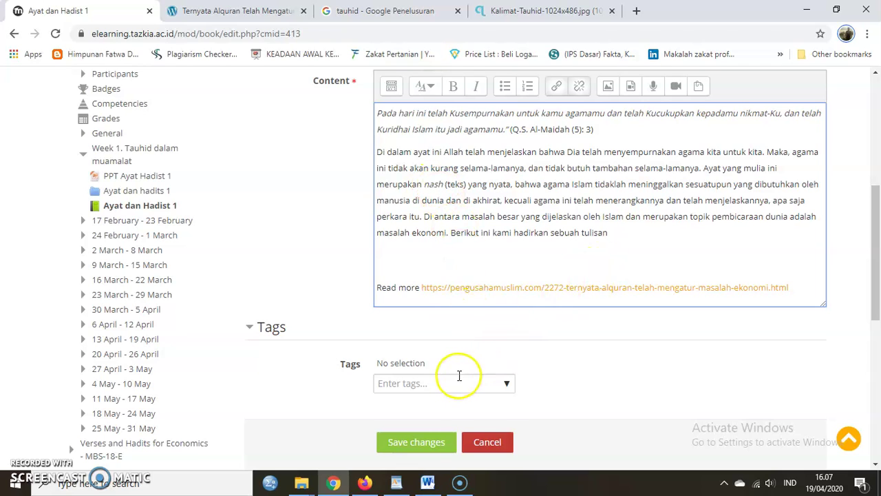
pyautogui.scroll(-1, 459, 374)
pyautogui.click(416, 378)
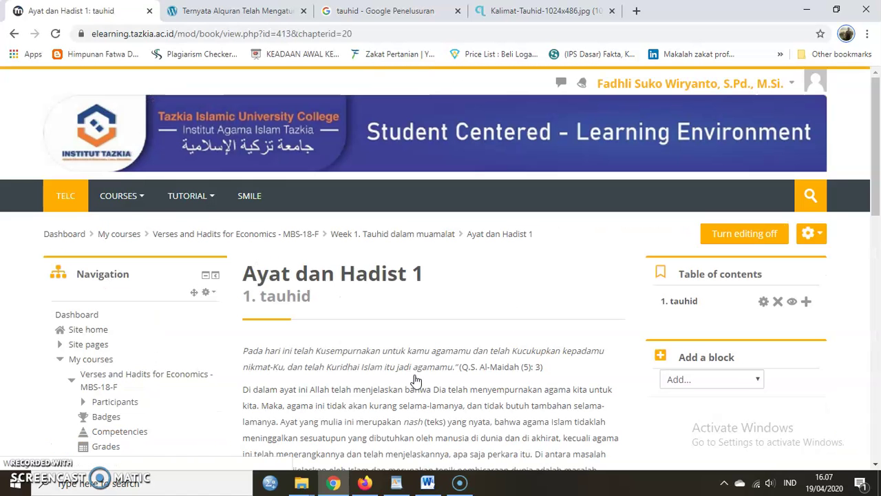
pyautogui.scroll(-4, 536, 309)
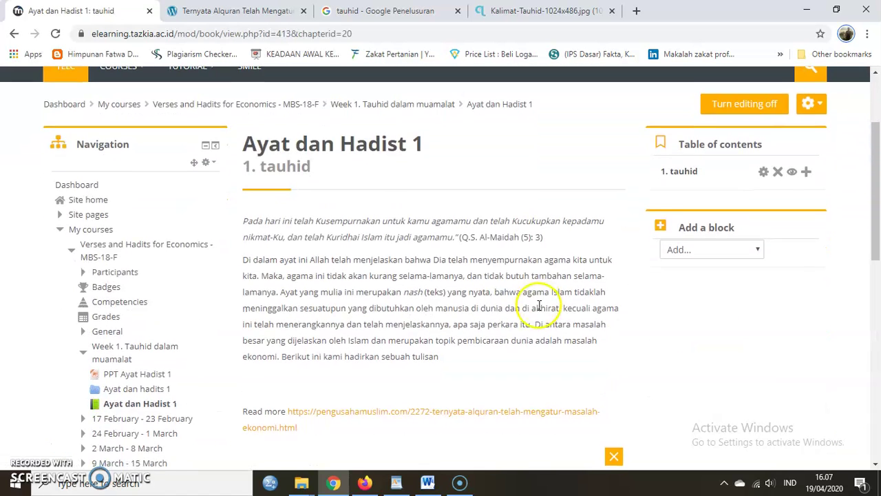
pyautogui.scroll(3, 458, 200)
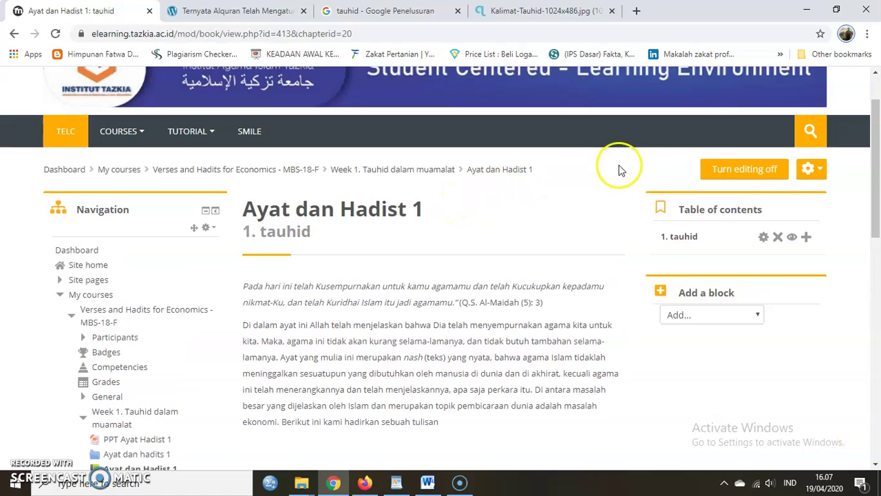
# Step: Add a new chapter after tauhid, mark it as a subchapter and title it "tauhid1"
pyautogui.click(805, 235)
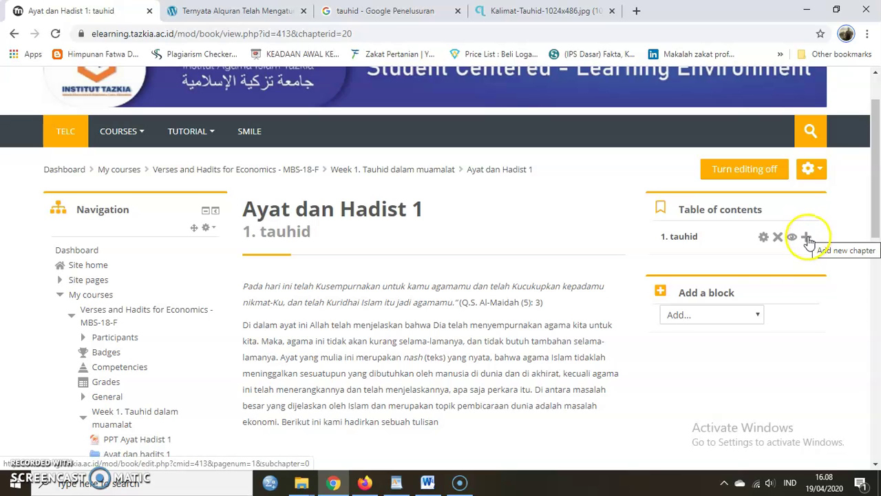
pyautogui.scroll(-10, 486, 364)
pyautogui.scroll(12, 486, 364)
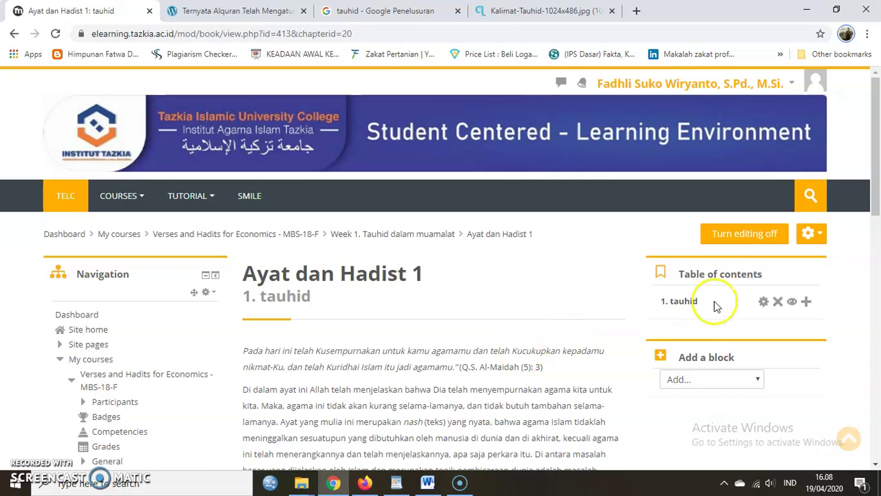
pyautogui.click(806, 304)
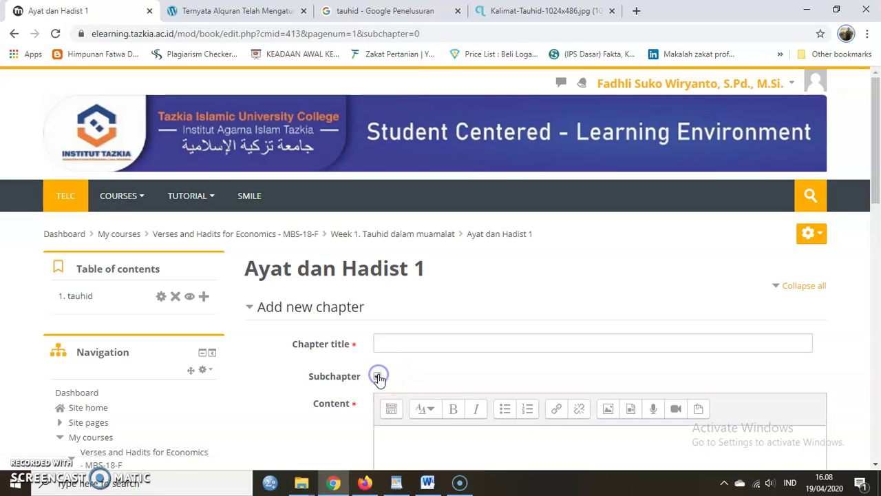
pyautogui.scroll(-1, 378, 378)
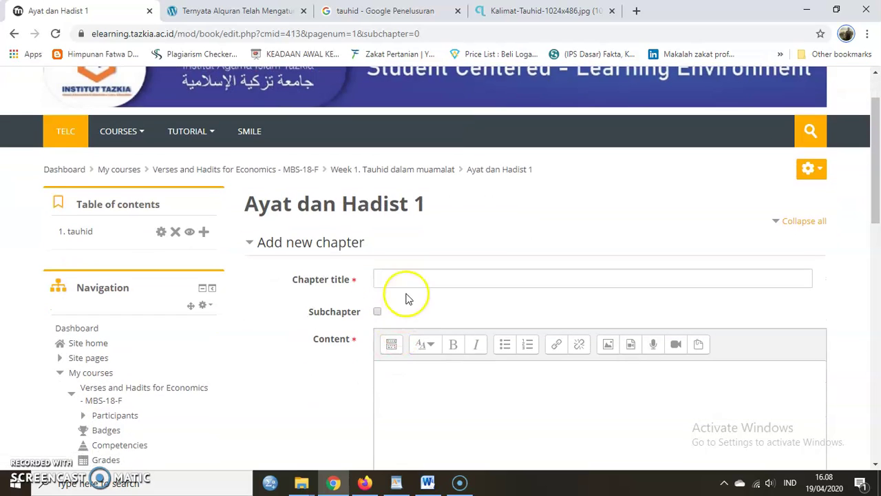
pyautogui.click(379, 312)
pyautogui.click(396, 278)
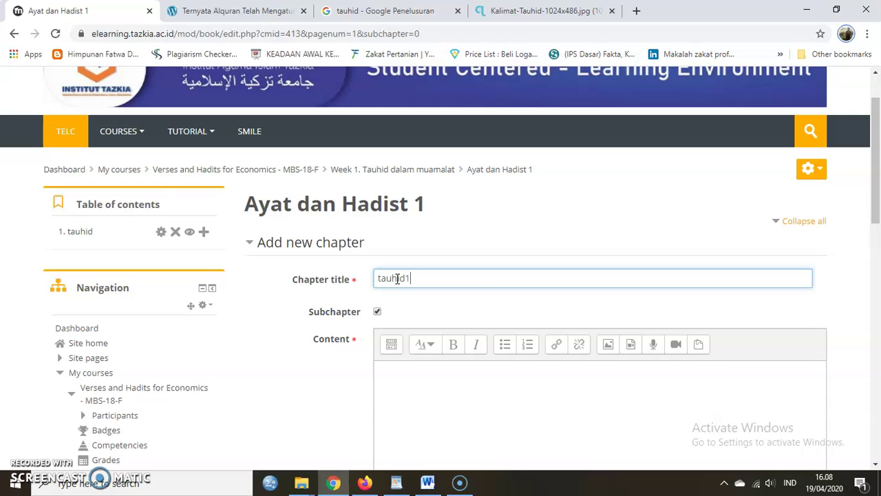
# Step: Paste the copied article text into the subchapter's Content and delete the paragraph starting "Di dalam ayat ini Allah"
pyautogui.click(397, 387)
pyautogui.write('Pada hari ini telah Kusempurnakan untuk kamu agamamu dan telah Kucukupkan kepadamu nikmat-Ku, dan telah Kuridhai Islam itu jadi agamamu." (Q.S. Al-Maidah (5): 3) Di dalam ayat ini Allah telah menjelaskan bahwa Dia telah menyempurnakan agama kita untuk kita. Maka, agama ini tidak akan kurang selama-lamanya, dan tidak butuh tambahan selama-lamanya. Ayat yang mulia ini merupakan nash (teks) yang nyata, bahwa agama Islam tidaklah meninggalkan sesuatupun yang dibutuhkan oleh manusia di dunia dan di akhirat, kecuali agama ini telah menerangkannya dan telah menjelaskannya, apa saja perkara itu. Di antara masalah besar yang dijelaskan oleh Islam dan merupakan topik pembicaraan dunia adalah masalah ekonomi. Berikut ini kami hadirkan sebuah tulisan Read more https://pengusahamuslim.com/2272-ternyata-alquran-telah-mengatur-masalah-ekonomi.html')
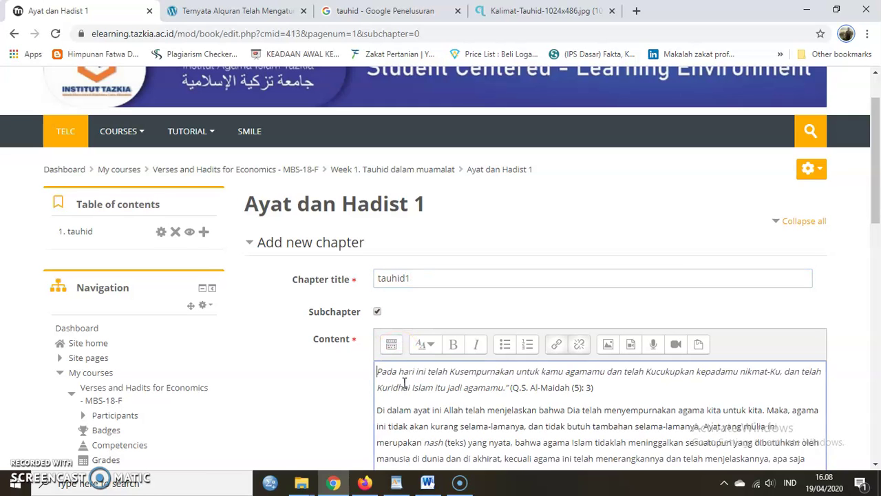
pyautogui.scroll(-2, 404, 383)
pyautogui.moveTo(617, 358); pyautogui.dragTo(407, 277)
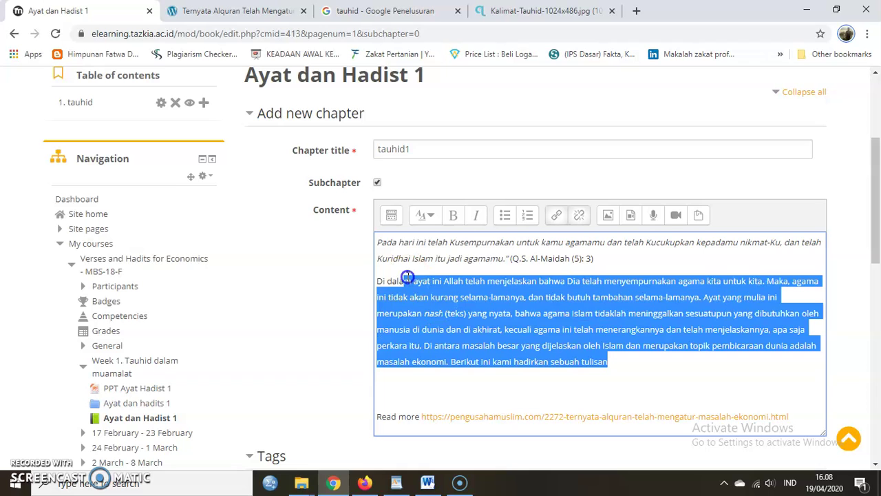
pyautogui.press('BackSpace')
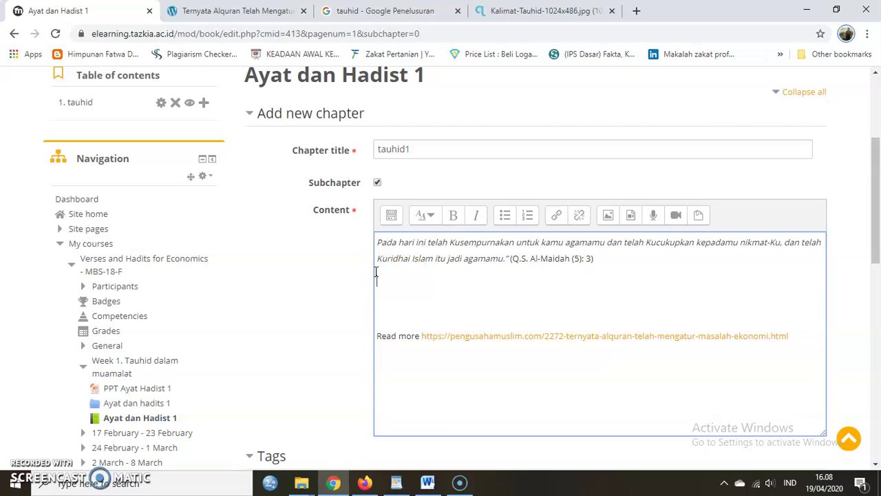
# Step: Save the tauhid1 subchapter and look over its page and table of contents entry
pyautogui.scroll(-3, 616, 314)
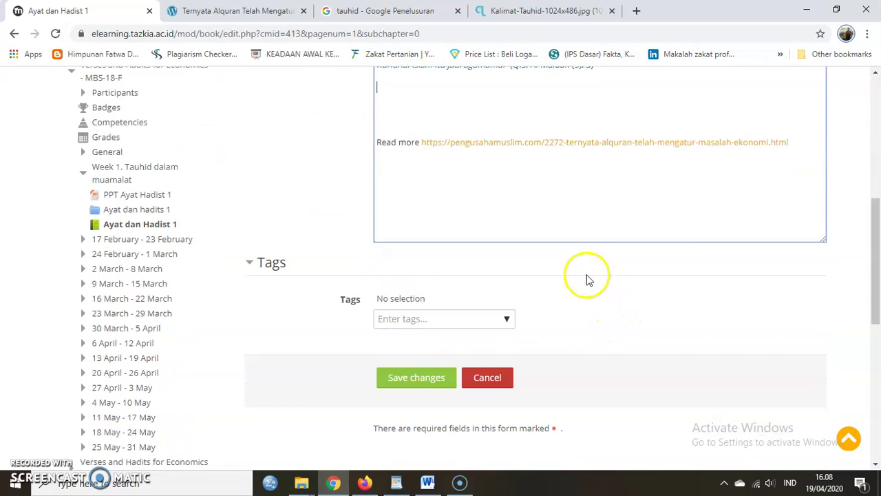
pyautogui.click(428, 380)
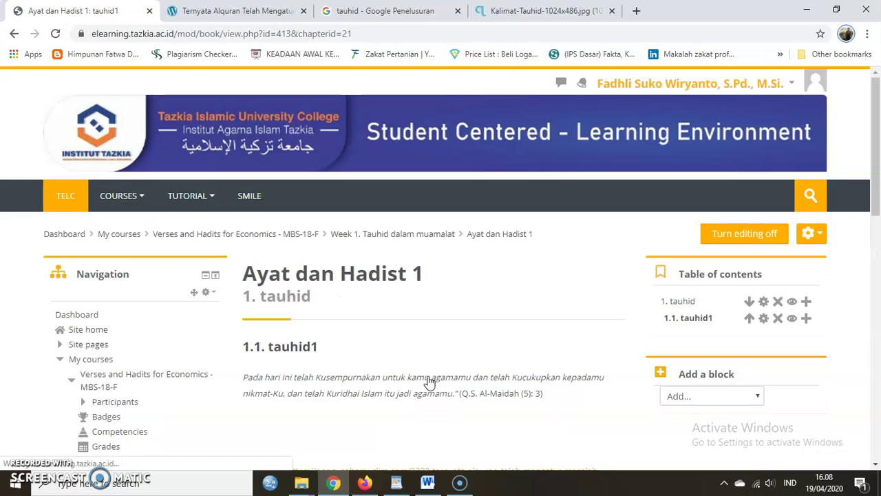
pyautogui.scroll(-1, 585, 327)
pyautogui.scroll(-2, 643, 273)
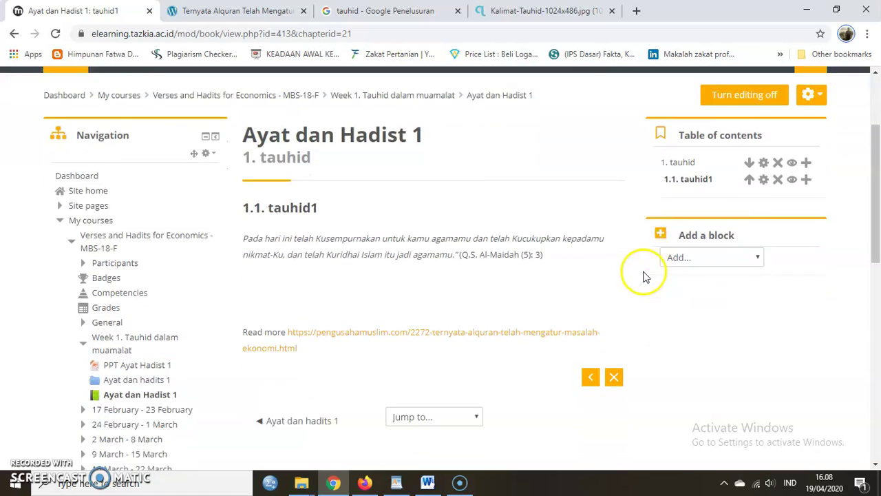
pyautogui.scroll(1, 641, 265)
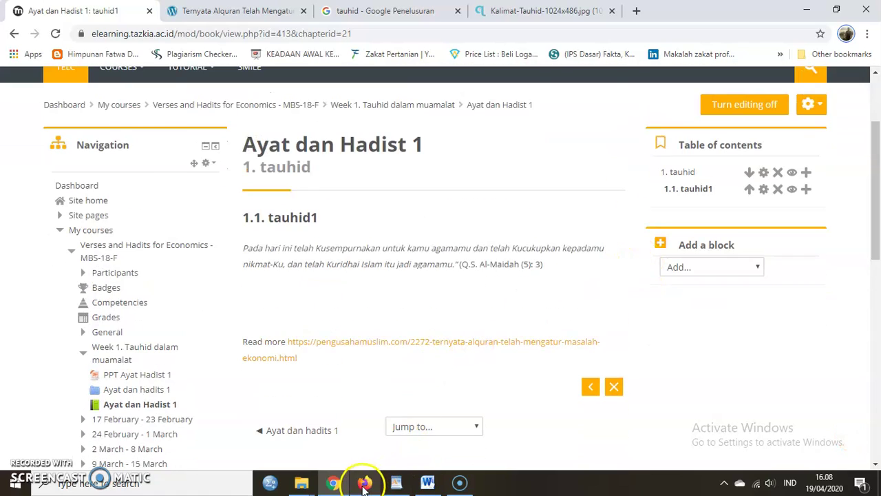
# Step: Switch to Firefox, reload the student's MBS-18-F course page and open the book Ayat dan Hadist 1 in Week 1
pyautogui.click(365, 480)
pyautogui.scroll(6, 385, 244)
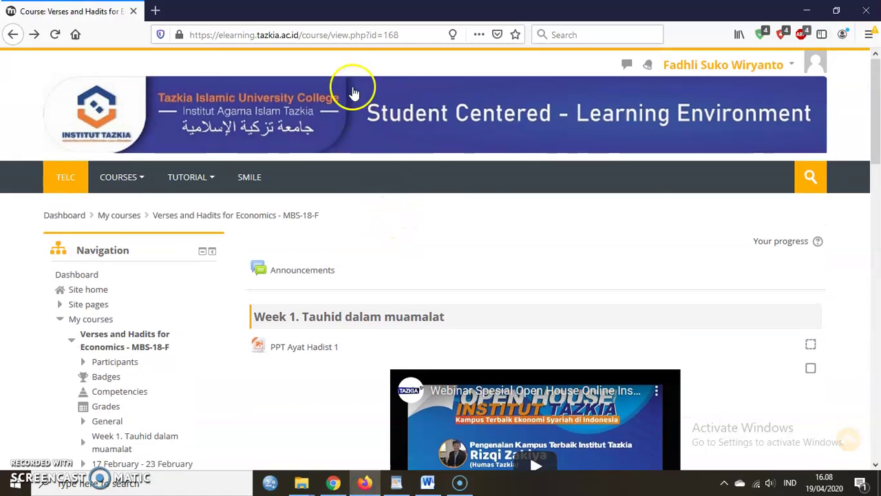
pyautogui.click(339, 36)
pyautogui.press('Return')
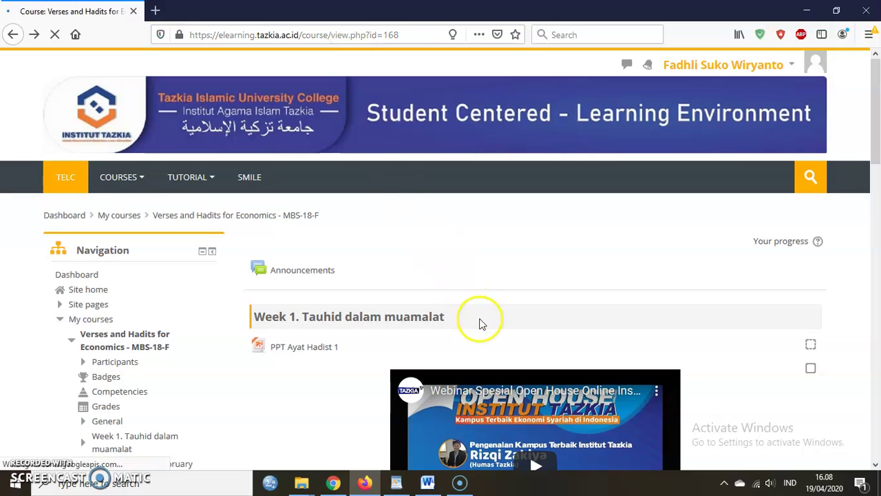
pyautogui.scroll(-5, 485, 323)
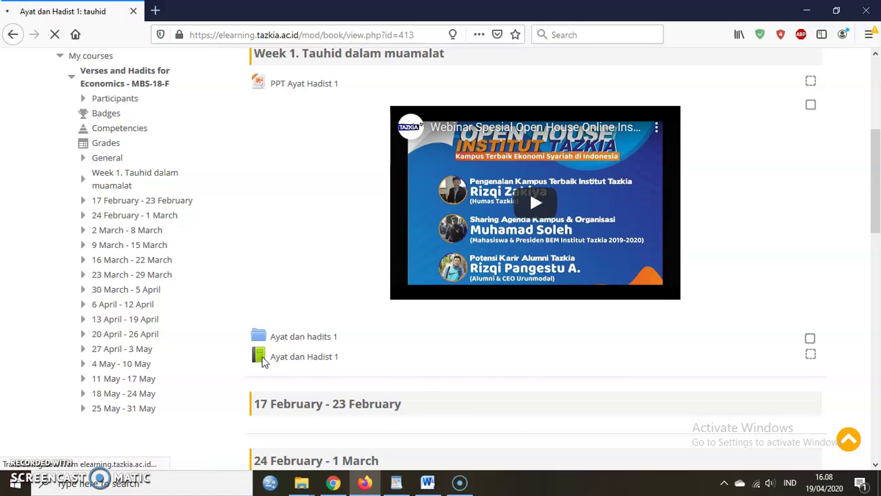
# Step: Read through the book's tauhid chapter and open its tauhid1 subchapter
pyautogui.scroll(-4, 585, 350)
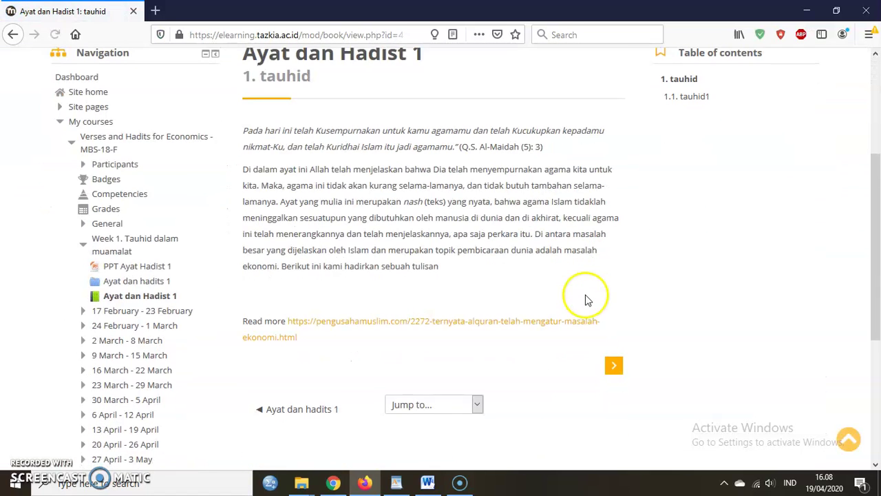
pyautogui.scroll(-1, 581, 272)
pyautogui.scroll(3, 609, 251)
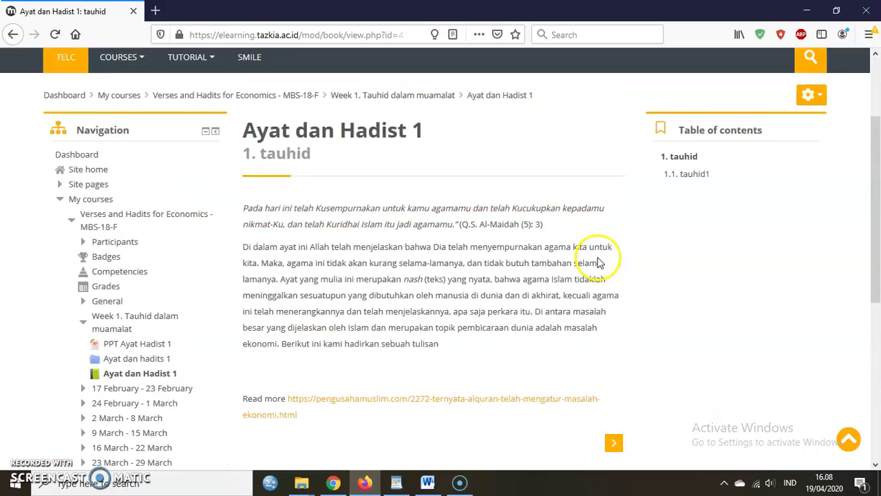
pyautogui.scroll(1, 599, 261)
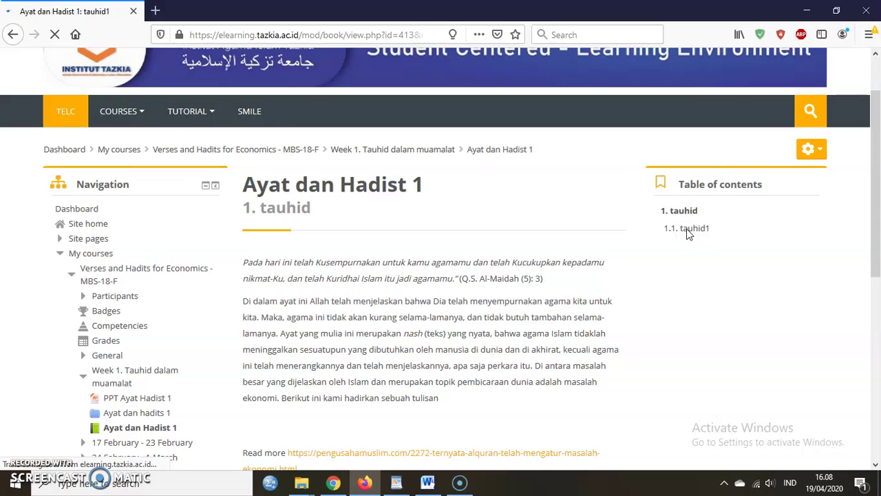
pyautogui.scroll(-1, 285, 360)
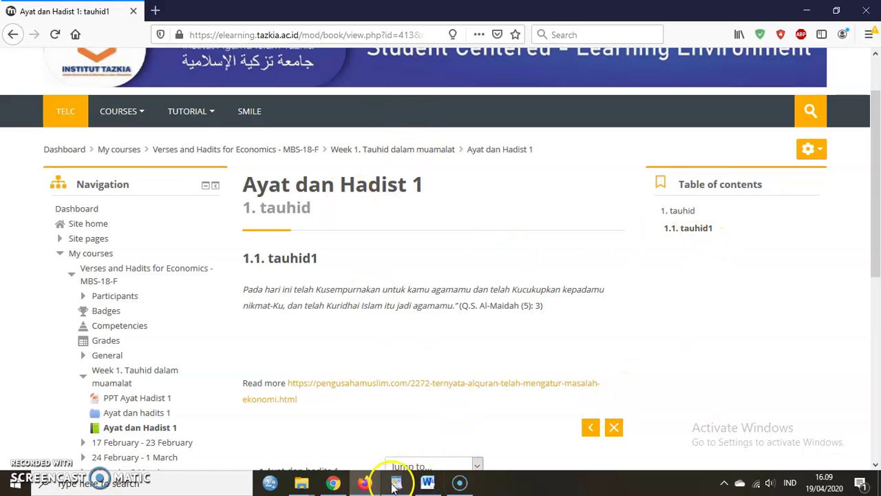
pyautogui.click(333, 482)
pyautogui.scroll(-1, 396, 319)
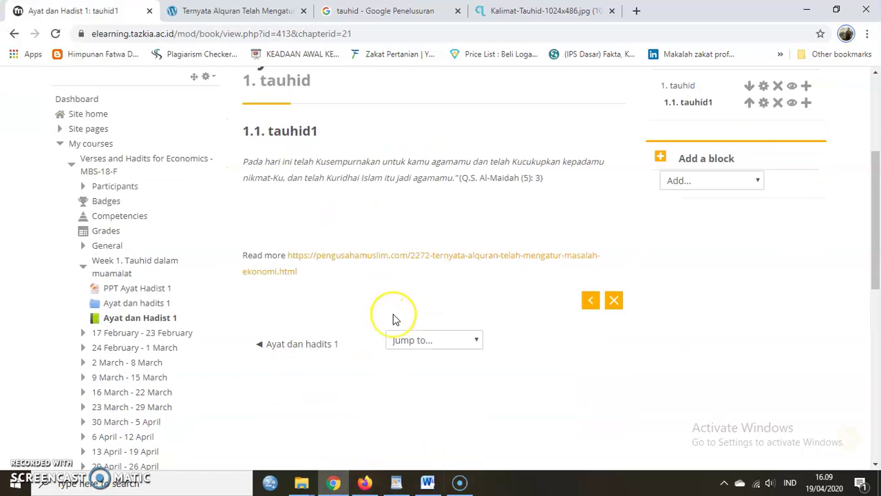
pyautogui.scroll(-2, 395, 319)
pyautogui.scroll(4, 395, 319)
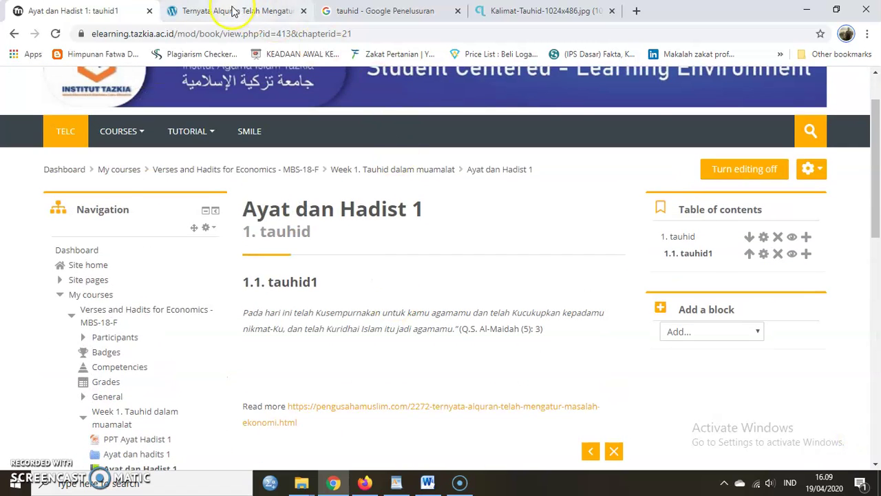
# Step: In Firefox, return to the MBS-18-F course page, check the book's completion mark and try the Ayat dan hadits 1 folder's completion checkbox
pyautogui.click(372, 483)
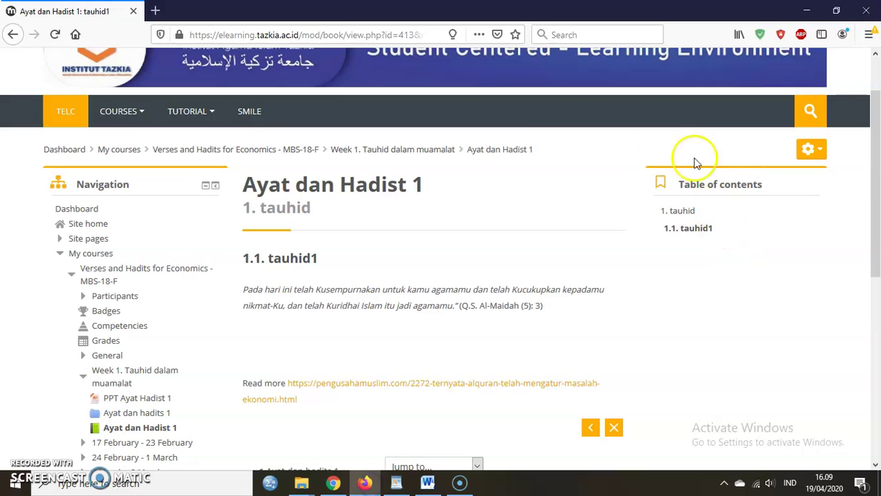
pyautogui.click(124, 270)
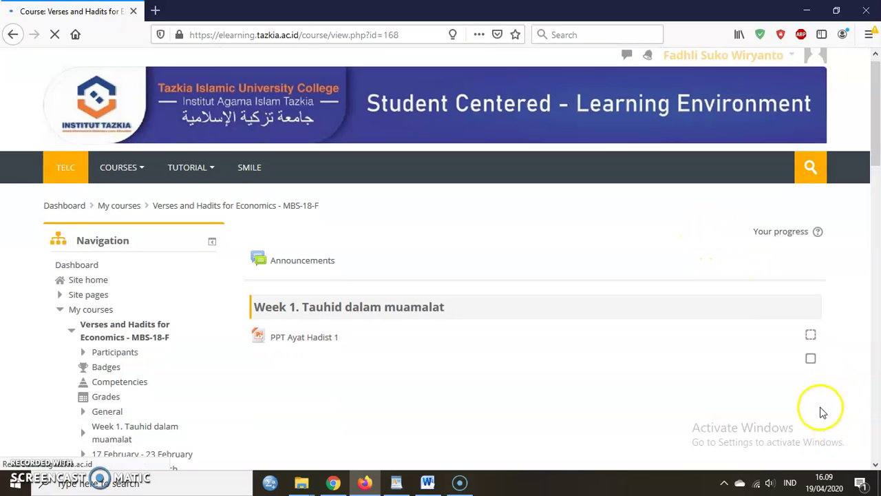
pyautogui.scroll(-4, 822, 372)
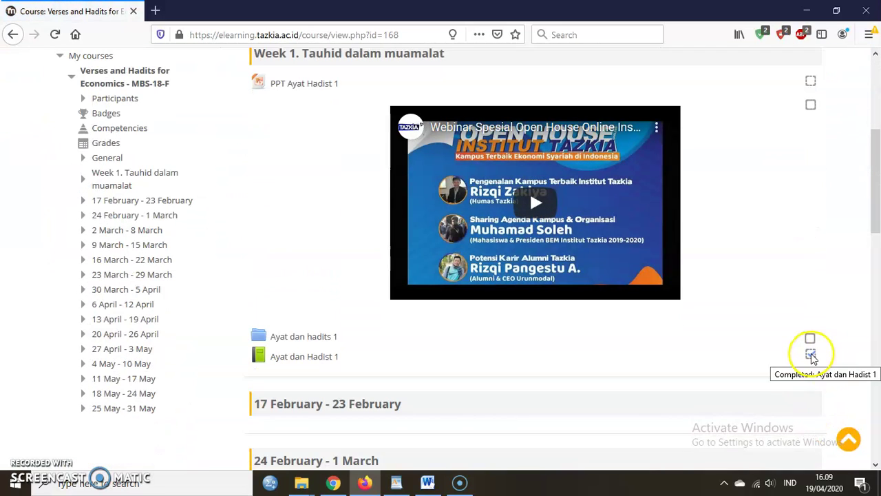
pyautogui.click(812, 337)
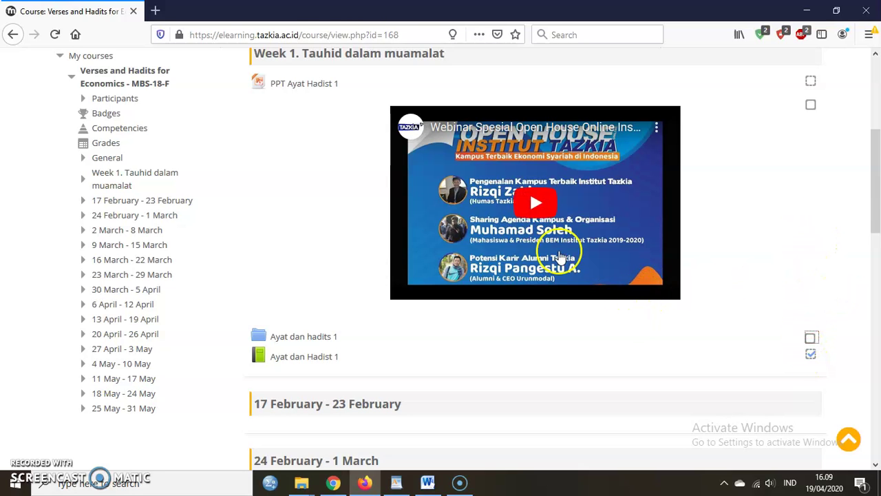
# Step: Switch to Chrome, return to the MBS-18-F course page and start adding a Page resource to Week 1
pyautogui.click(333, 482)
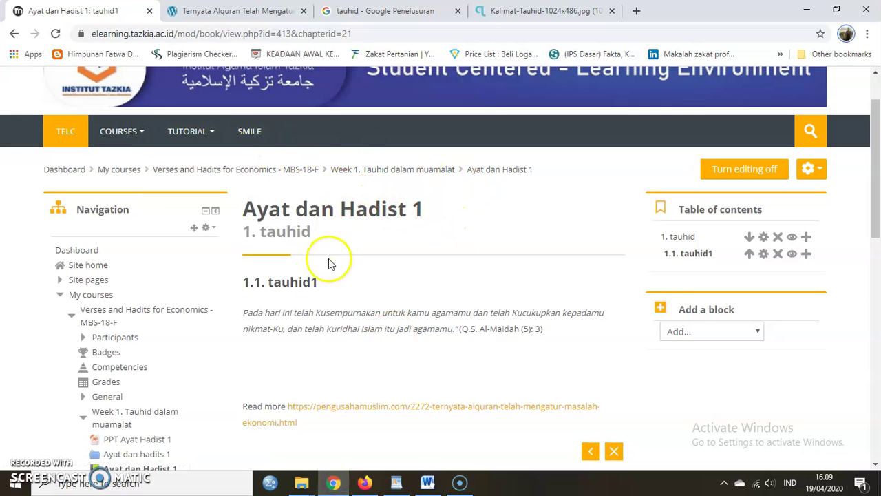
pyautogui.click(107, 313)
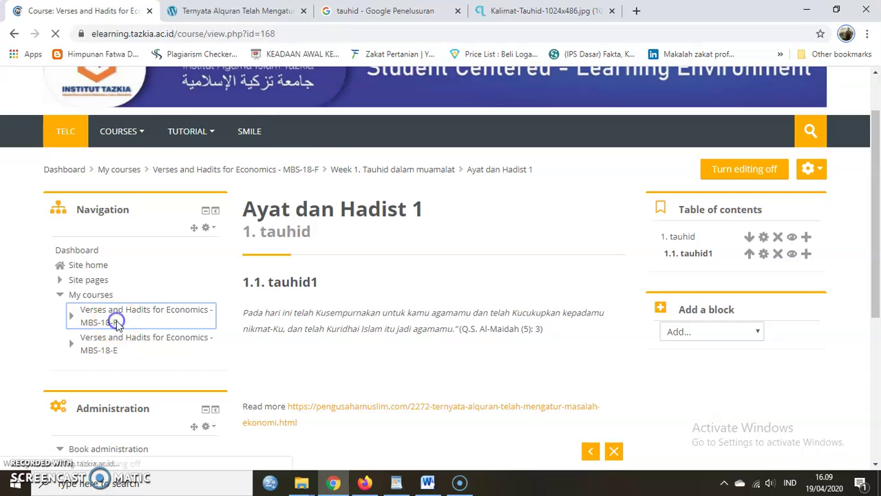
pyautogui.scroll(-5, 454, 315)
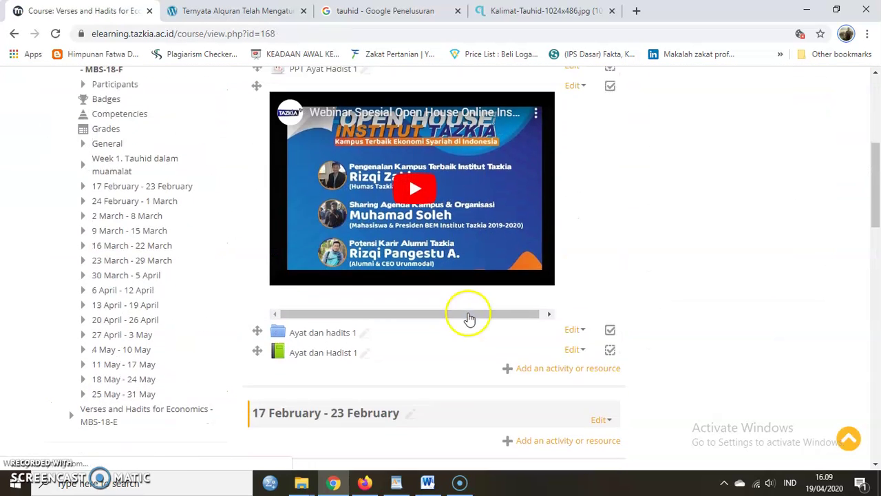
pyautogui.scroll(-1, 468, 318)
pyautogui.click(544, 294)
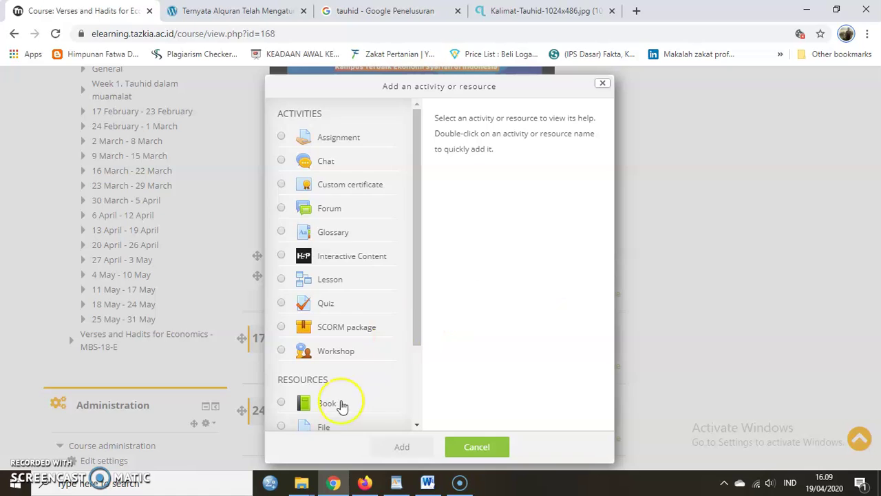
pyautogui.scroll(-2, 343, 406)
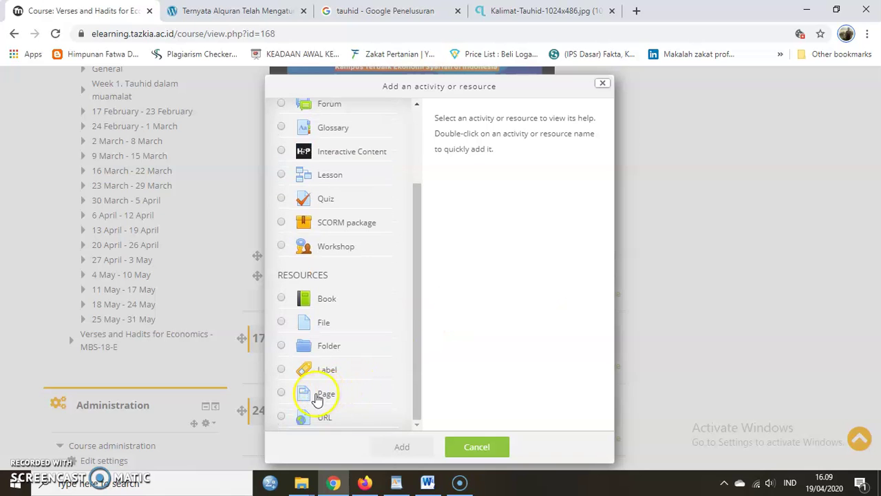
pyautogui.click(325, 396)
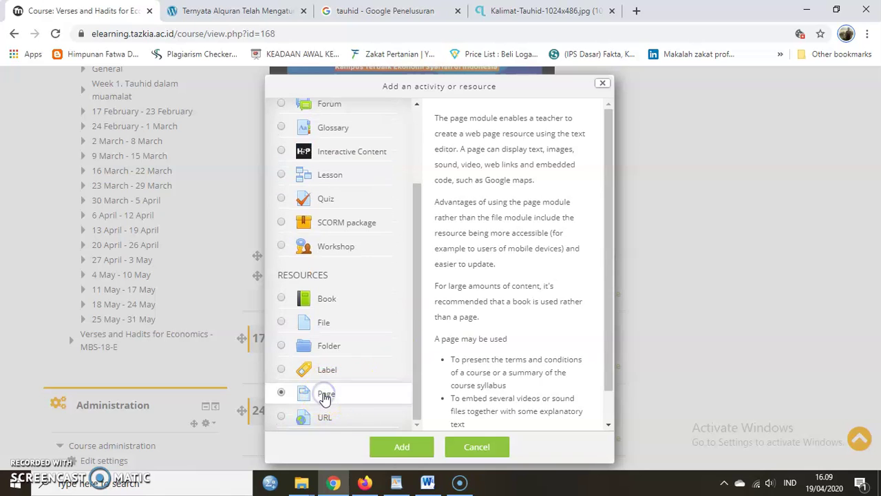
pyautogui.scroll(-1, 426, 300)
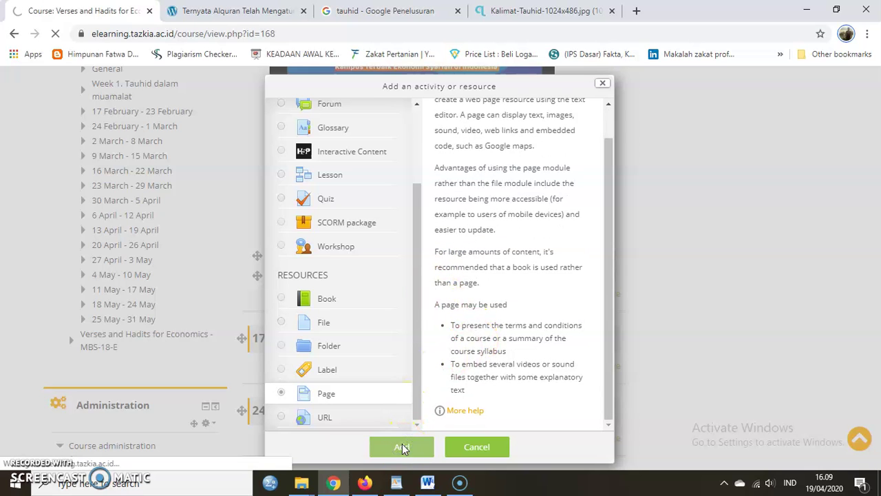
# Step: Name the page "ayat hadist a" and fill its content with the Arabic verse copied from the pengusahamuslim.com article
pyautogui.scroll(-2, 426, 392)
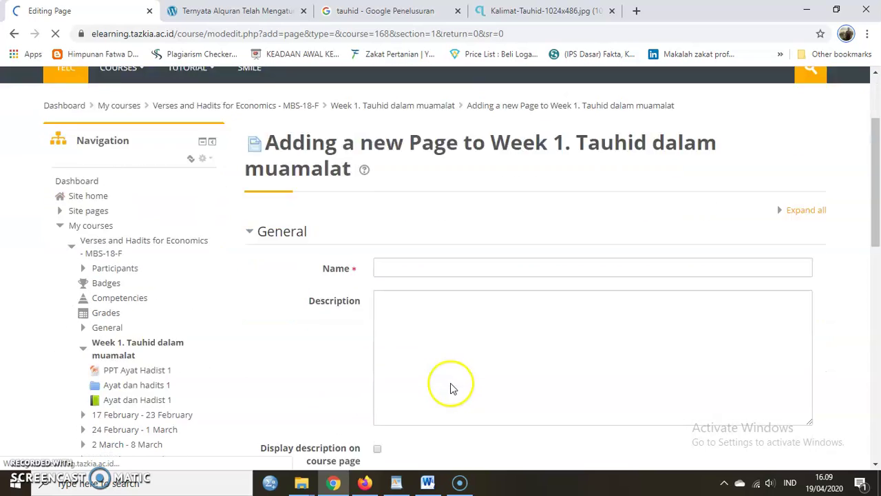
pyautogui.click(424, 199)
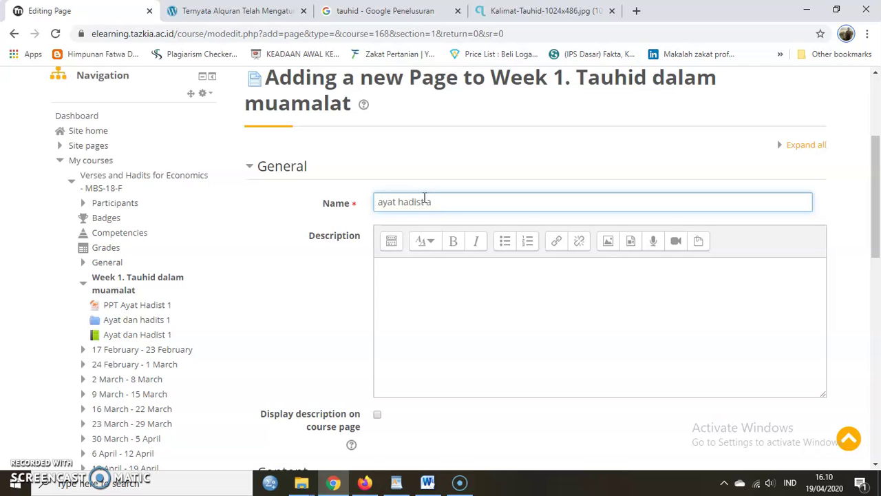
pyautogui.scroll(-5, 426, 236)
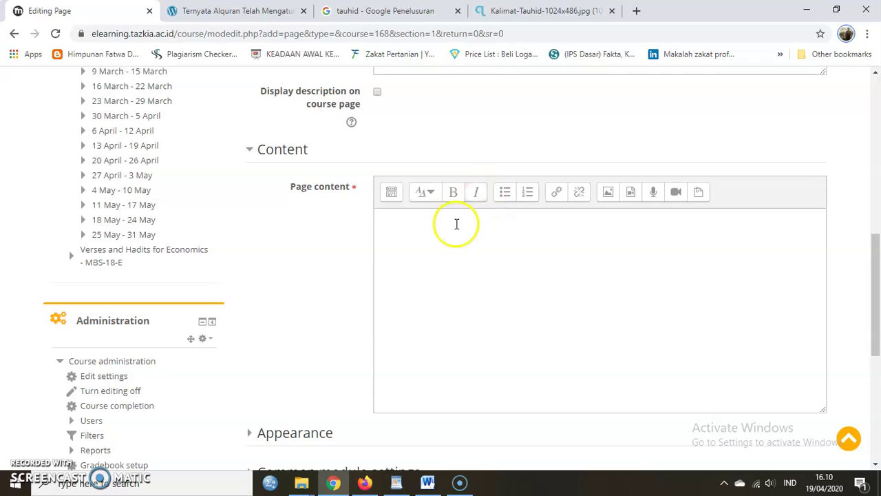
pyautogui.scroll(-1, 456, 224)
pyautogui.click(399, 173)
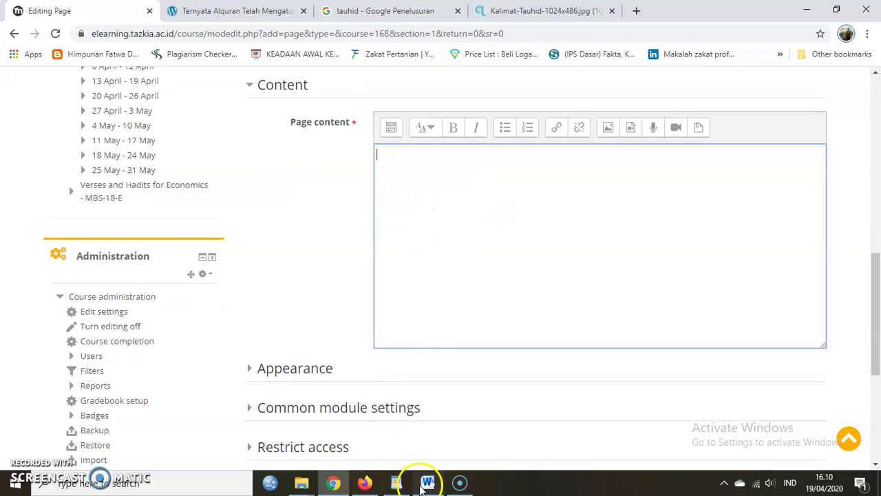
pyautogui.click(423, 482)
pyautogui.click(426, 482)
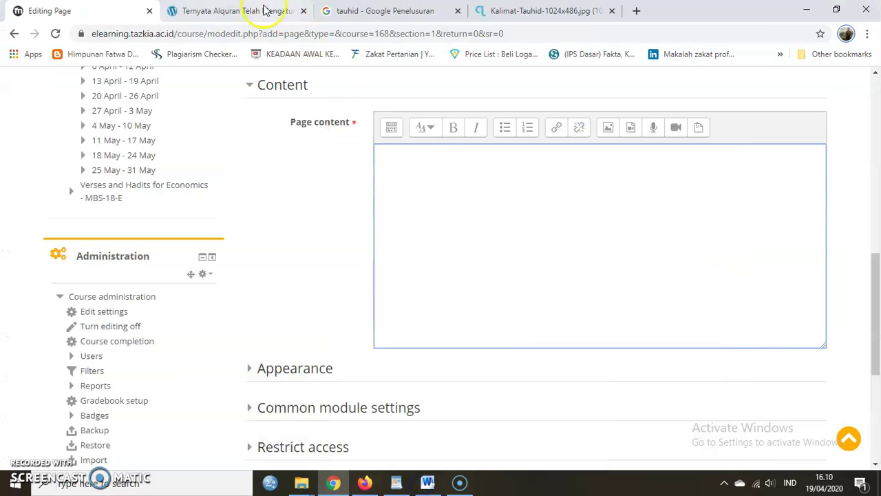
pyautogui.click(269, 11)
pyautogui.moveTo(209, 199); pyautogui.dragTo(545, 194)
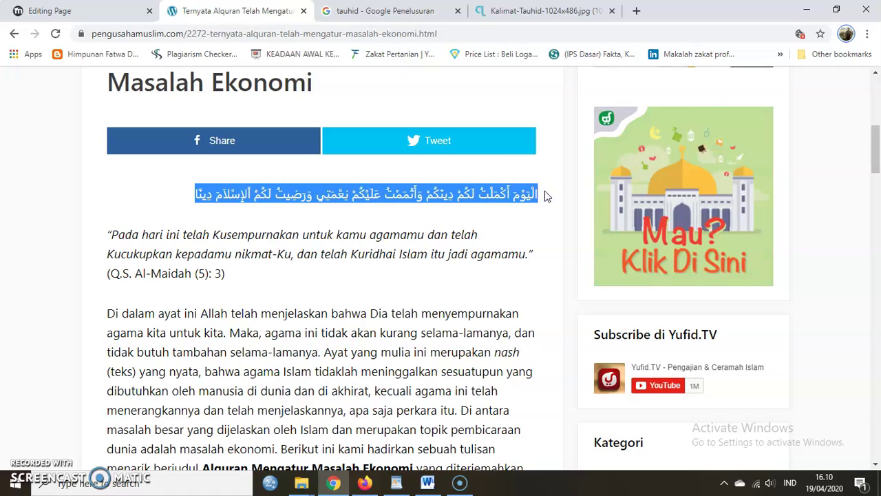
pyautogui.click(38, 10)
pyautogui.hotkey('ctrl', 'v')
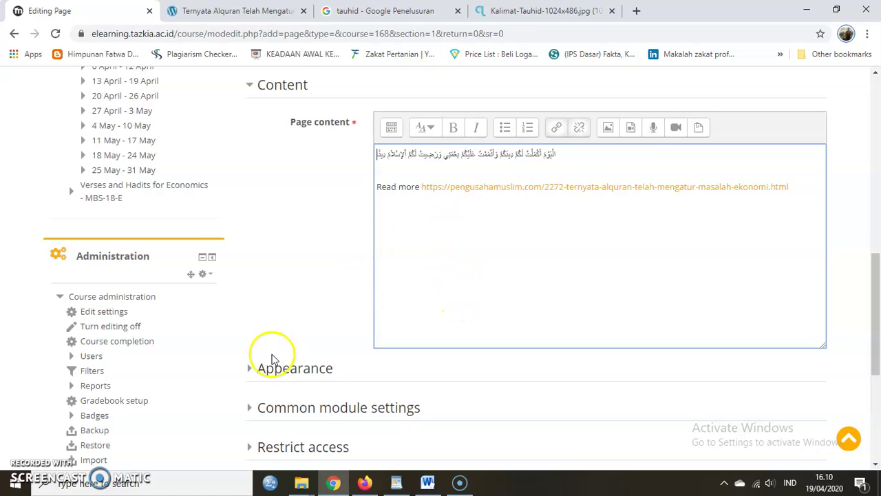
# Step: Review the new page's Appearance options, Common module settings and Restrict access settings
pyautogui.scroll(-2, 270, 337)
pyautogui.scroll(-2, 265, 314)
pyautogui.click(251, 244)
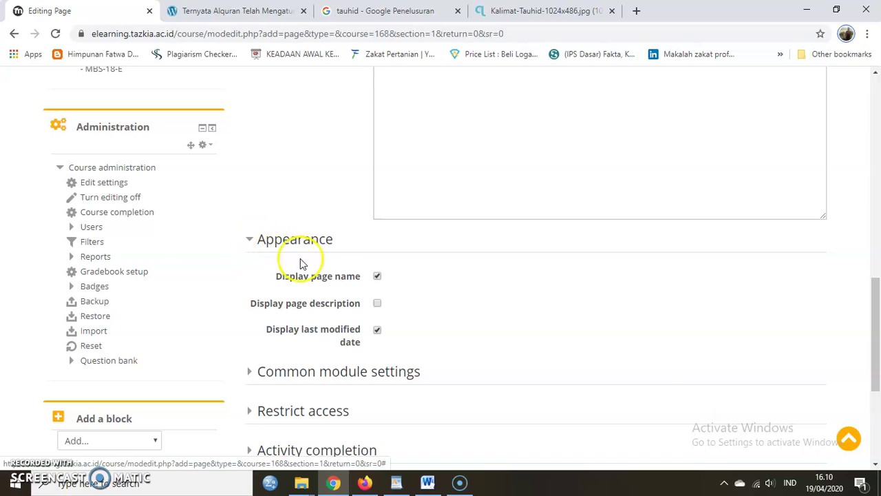
pyautogui.click(342, 280)
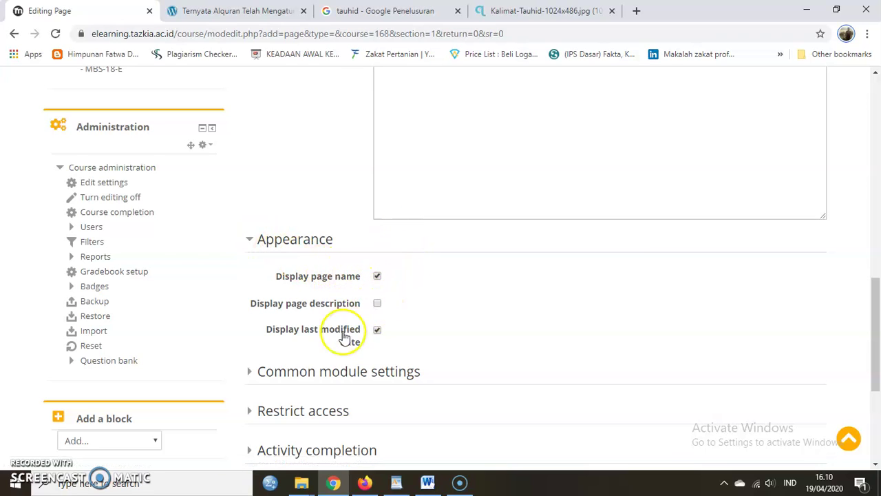
pyautogui.scroll(-3, 337, 340)
pyautogui.click(251, 243)
pyautogui.click(252, 243)
pyautogui.click(251, 282)
pyautogui.click(250, 281)
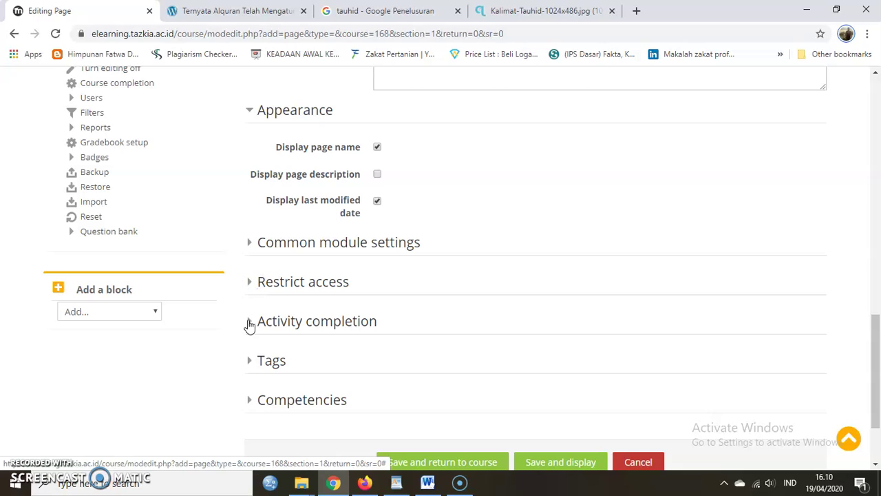
# Step: Set the page's completion tracking to "Show activity as complete when conditions are met", with viewing required
pyautogui.click(249, 323)
pyautogui.scroll(-2, 387, 334)
pyautogui.click(452, 295)
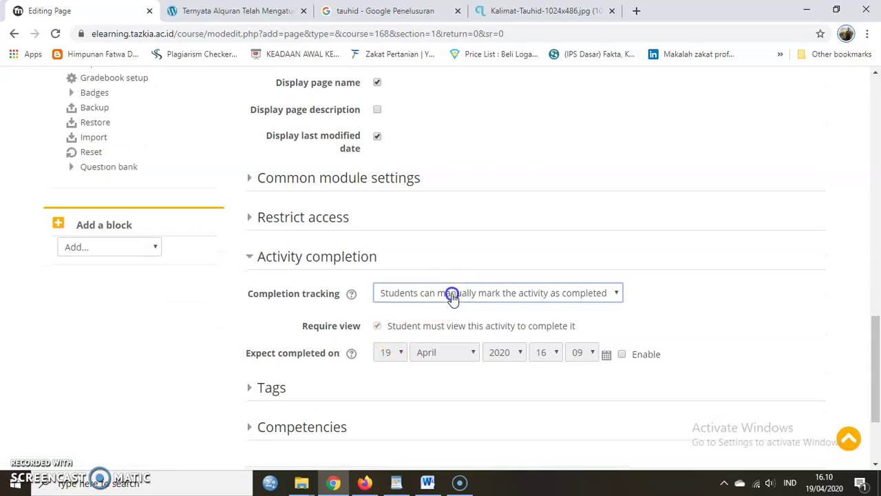
pyautogui.click(435, 335)
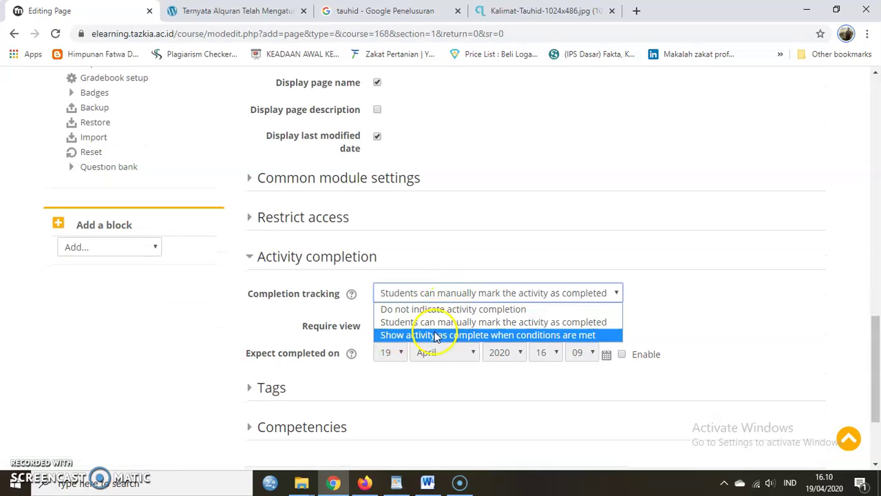
pyautogui.click(436, 314)
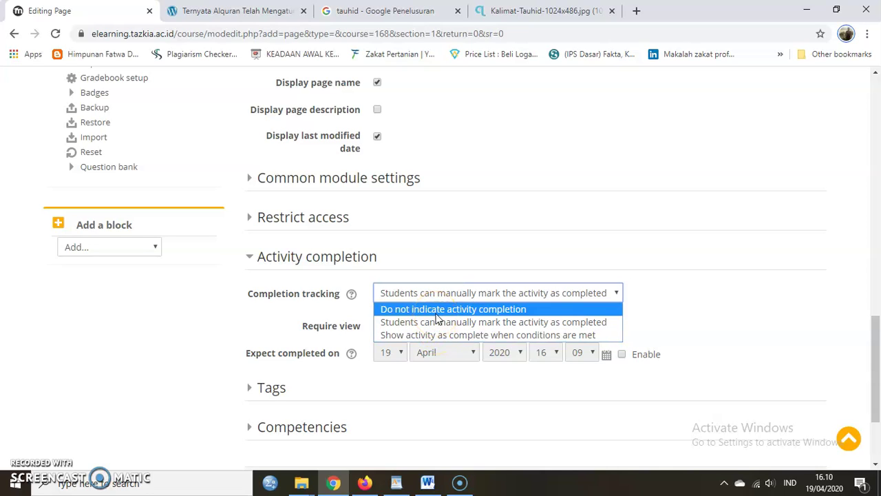
pyautogui.click(436, 335)
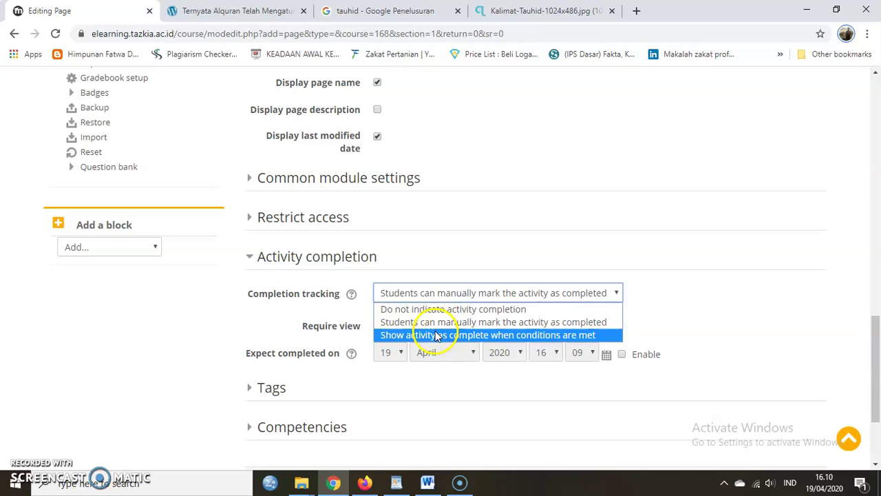
pyautogui.click(435, 336)
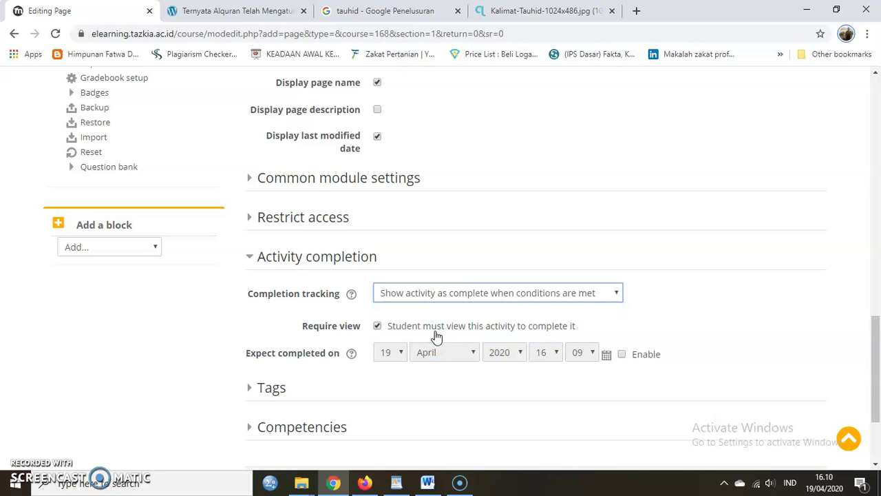
# Step: Save the page, return to the course and check its entry under Week 1
pyautogui.scroll(-2, 398, 337)
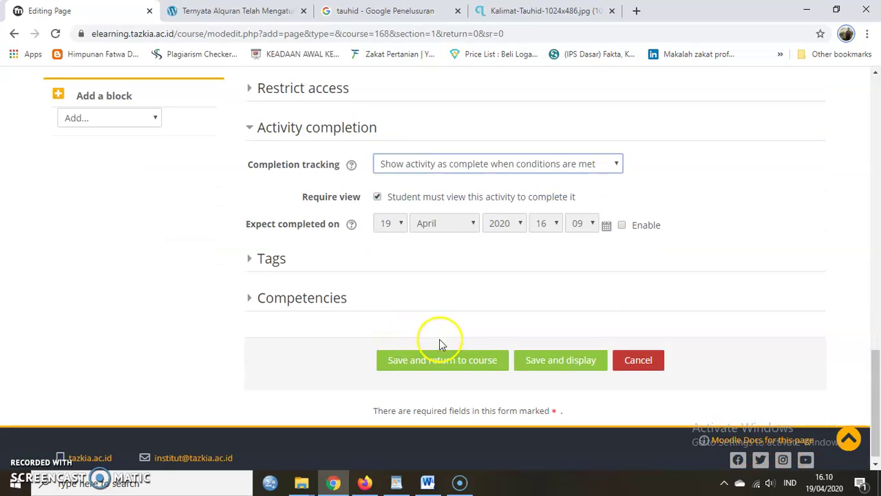
pyautogui.click(483, 364)
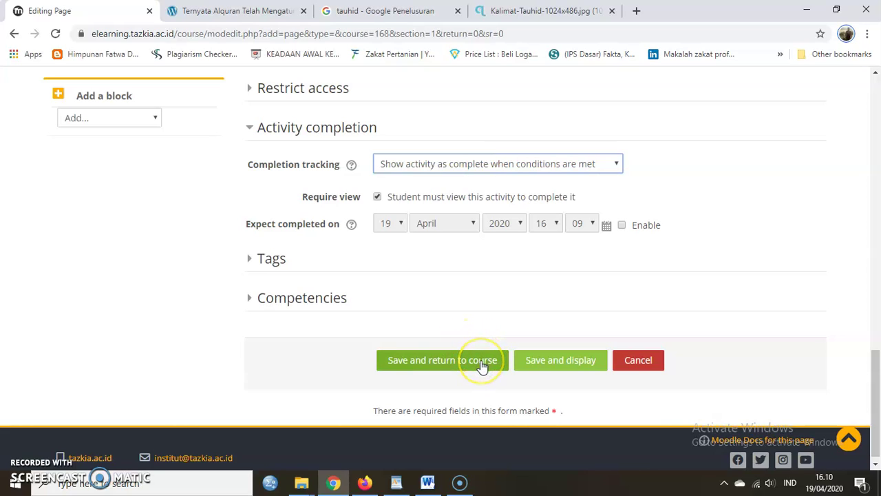
pyautogui.click(483, 365)
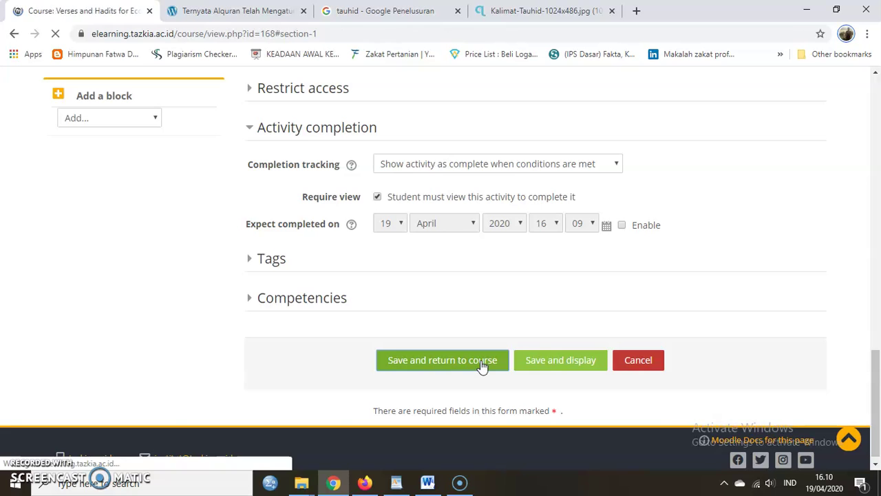
pyautogui.scroll(-3, 483, 366)
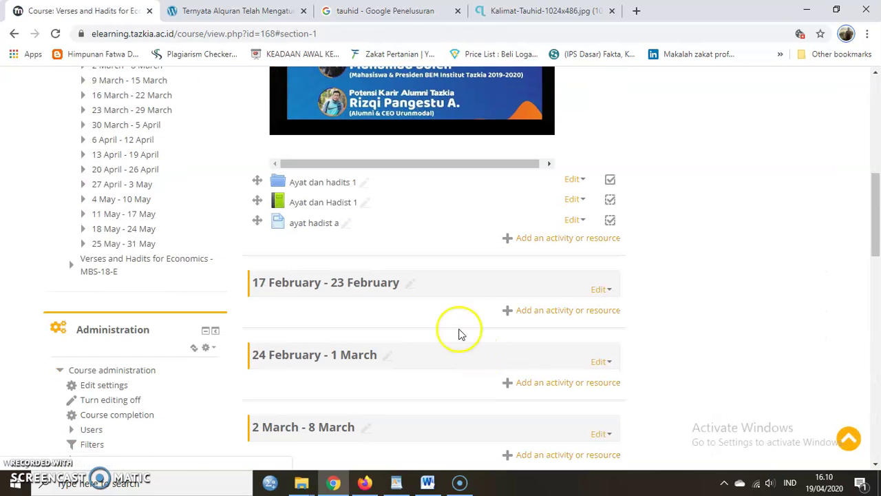
# Step: Switch to Firefox, reload the student's course page, then open and read the ayat hadist a page in Week 1
pyautogui.click(365, 483)
pyautogui.click(410, 34)
pyautogui.press('Return')
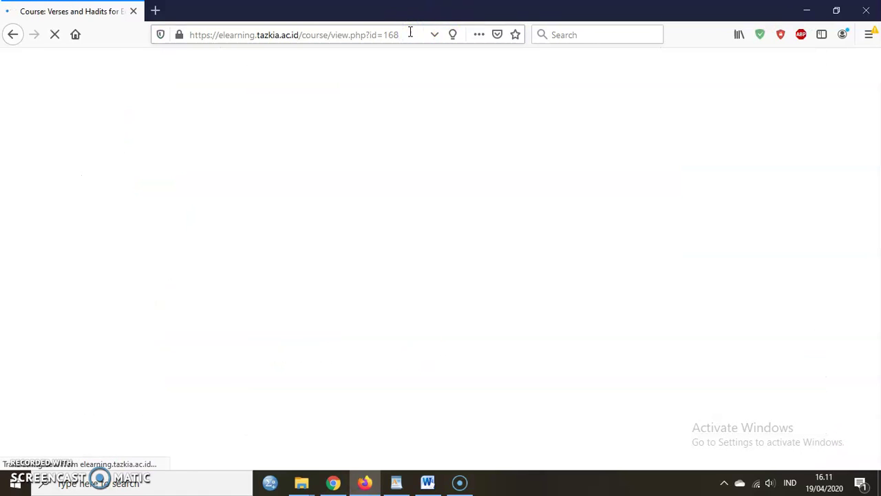
pyautogui.scroll(-2, 371, 382)
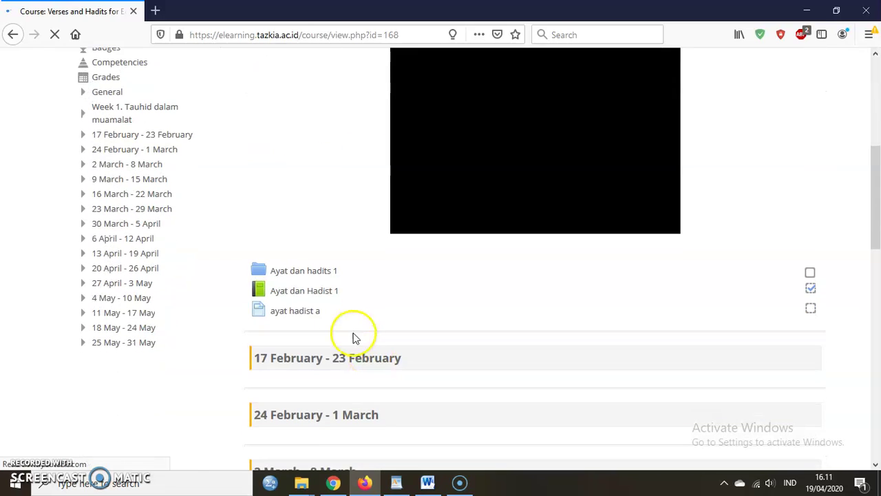
pyautogui.click(290, 313)
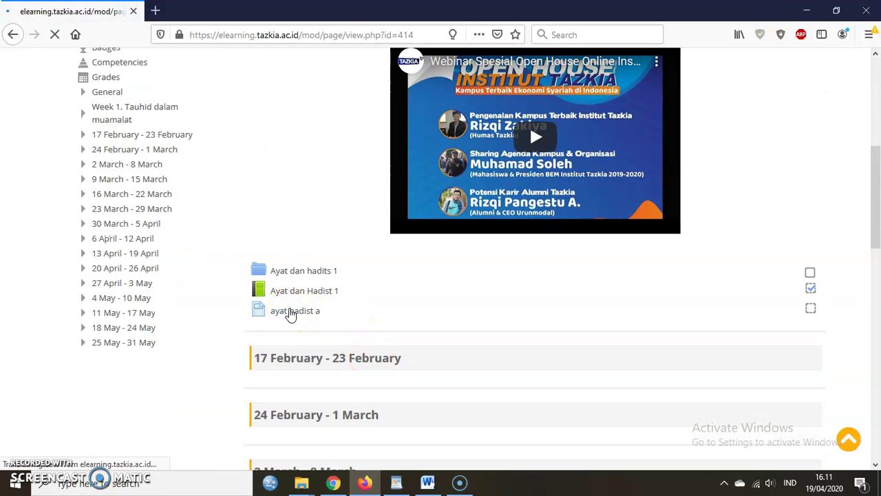
pyautogui.scroll(-1, 344, 299)
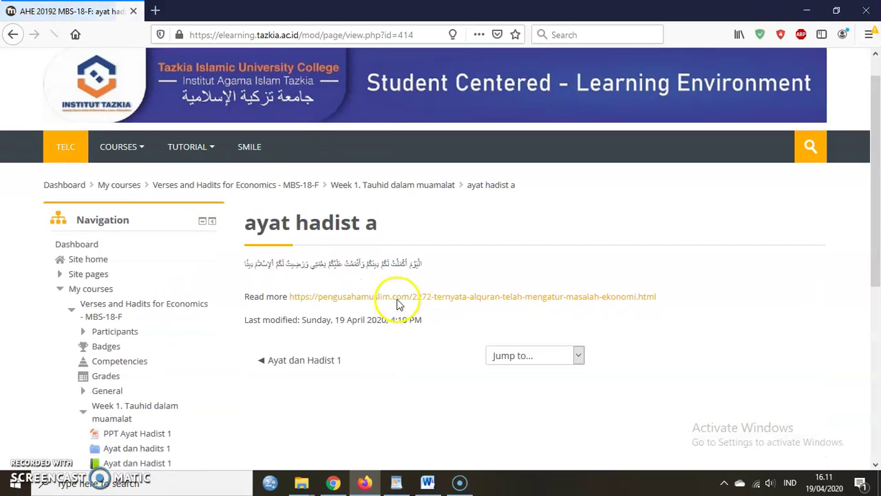
pyautogui.scroll(-3, 448, 269)
pyautogui.scroll(1, 530, 278)
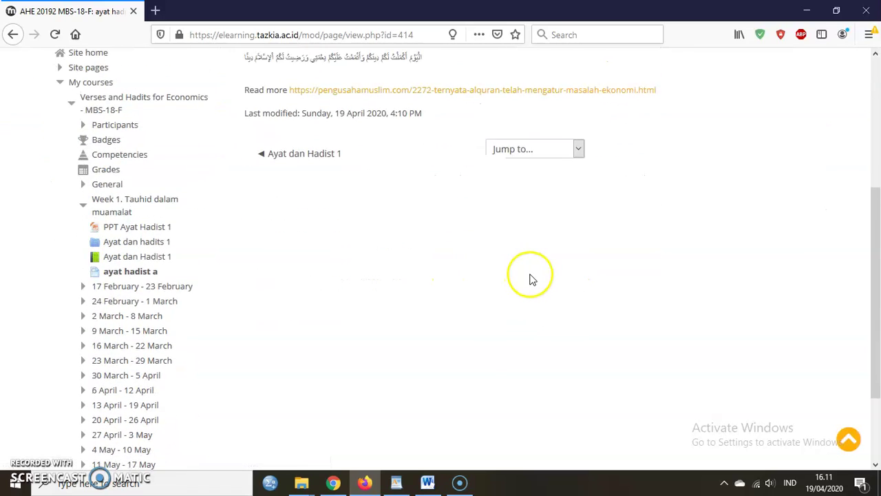
pyautogui.scroll(3, 122, 193)
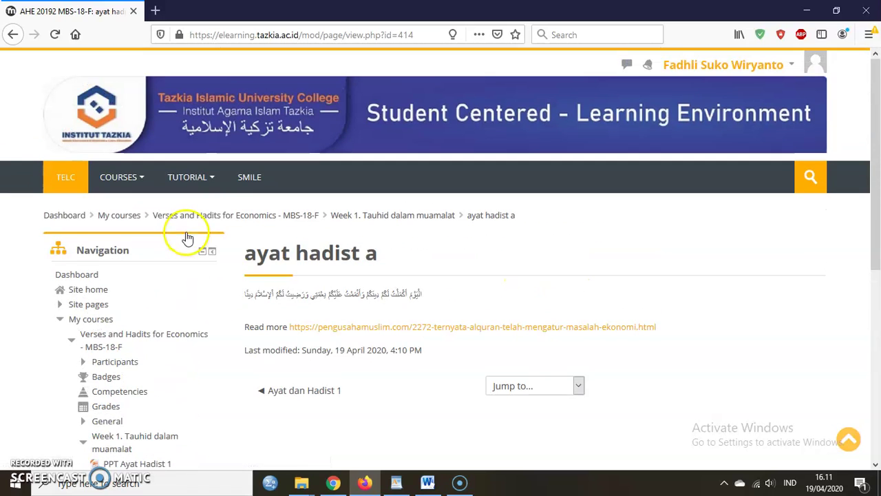
# Step: Return to the student's MBS-18-F course page and check the completion mark of ayat hadist a
pyautogui.click(116, 338)
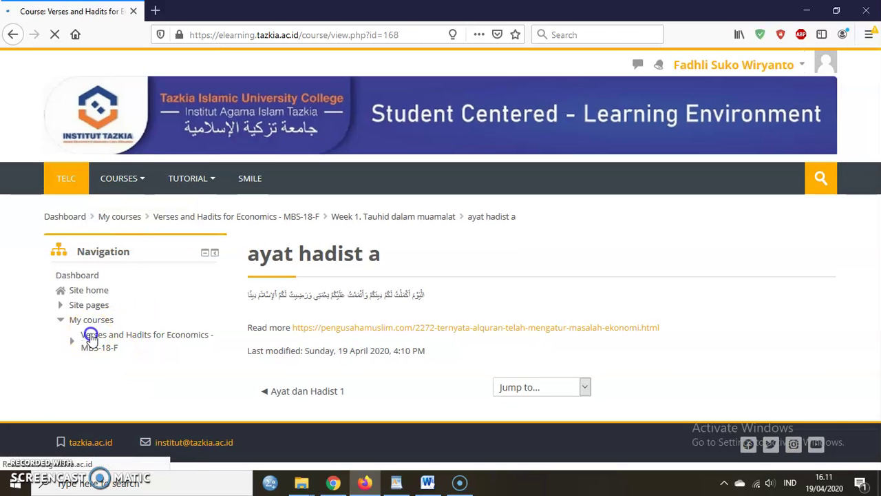
pyautogui.scroll(-10, 718, 353)
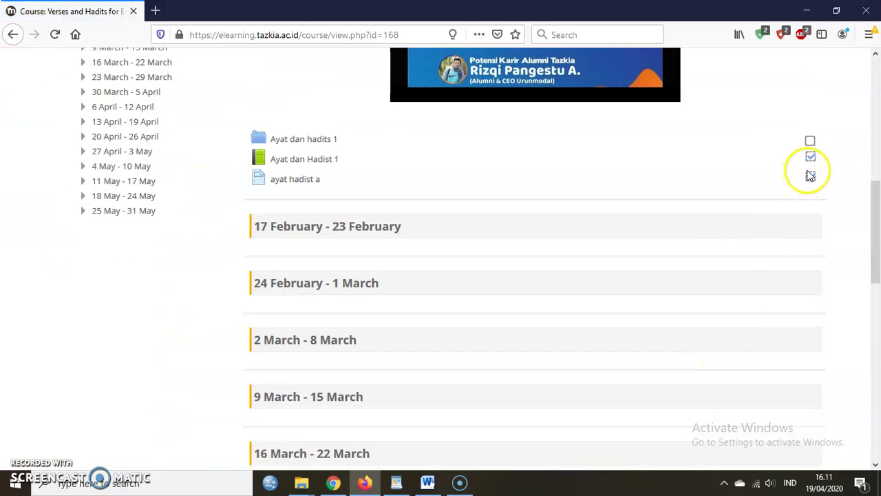
pyautogui.scroll(5, 403, 298)
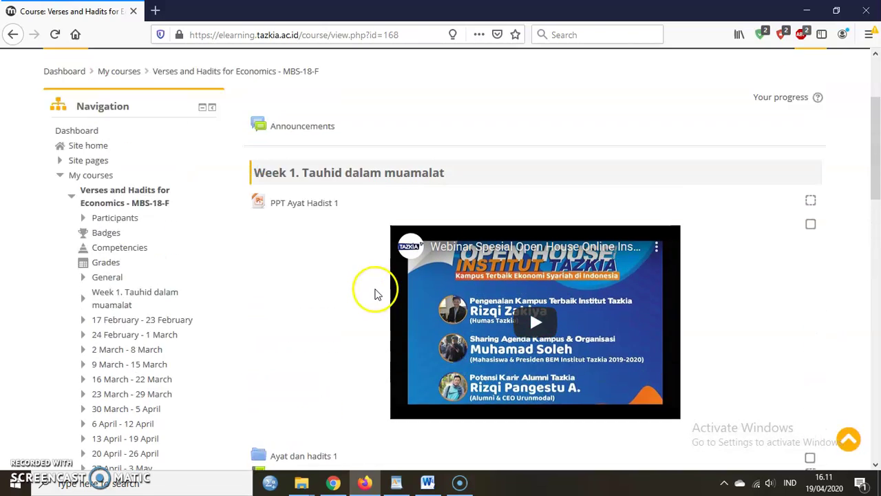
# Step: Switch to Chrome and open the form for adding a URL resource to Week 1
pyautogui.scroll(1, 375, 294)
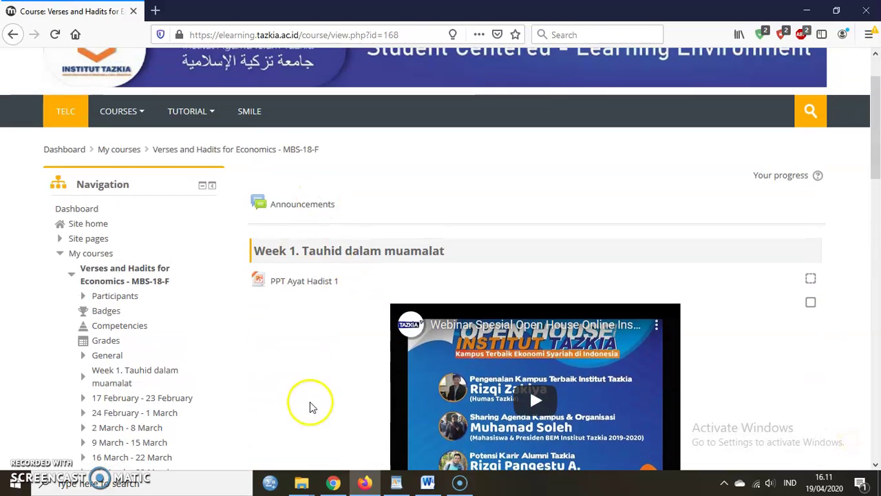
pyautogui.click(331, 483)
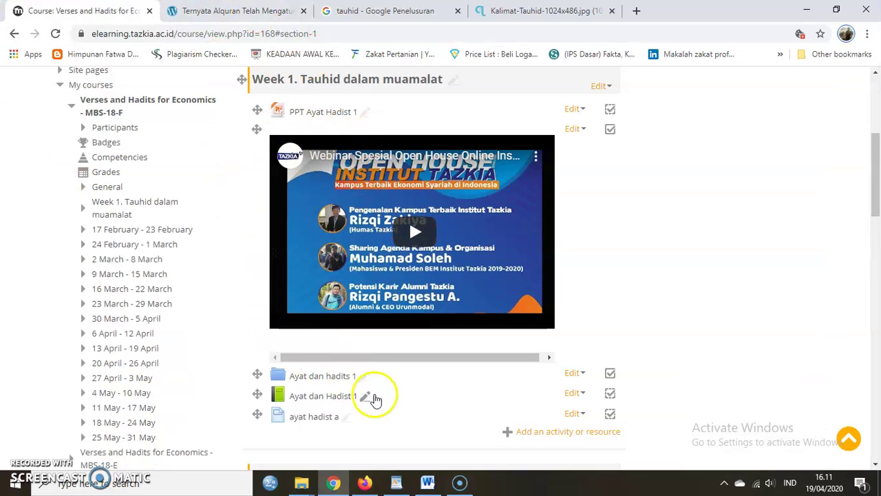
pyautogui.scroll(-1, 375, 399)
pyautogui.click(513, 368)
pyautogui.scroll(-2, 358, 349)
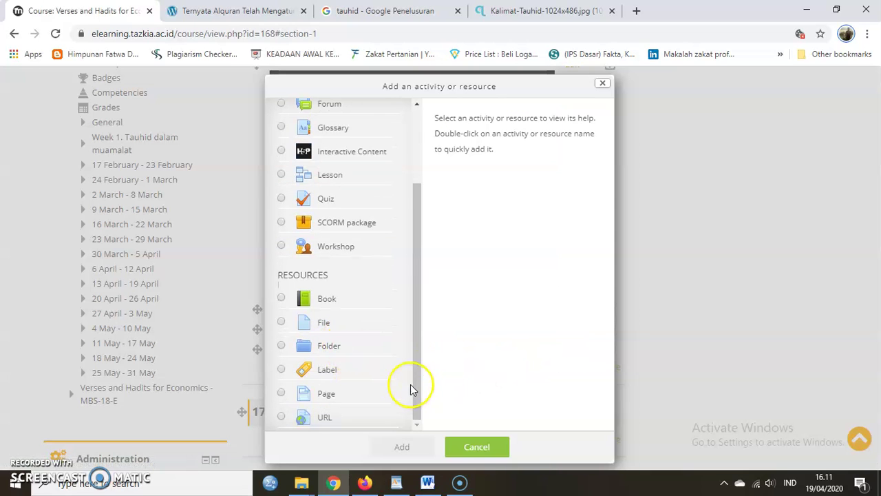
pyautogui.click(409, 404)
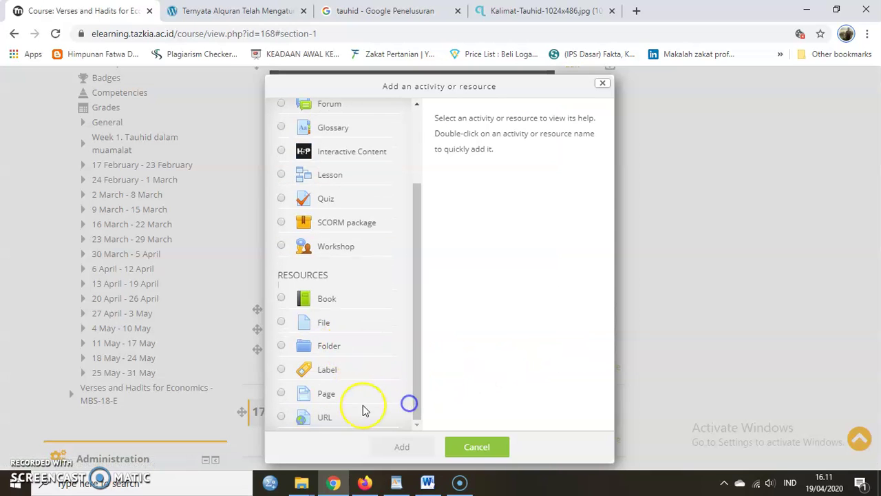
pyautogui.click(317, 420)
pyautogui.click(415, 446)
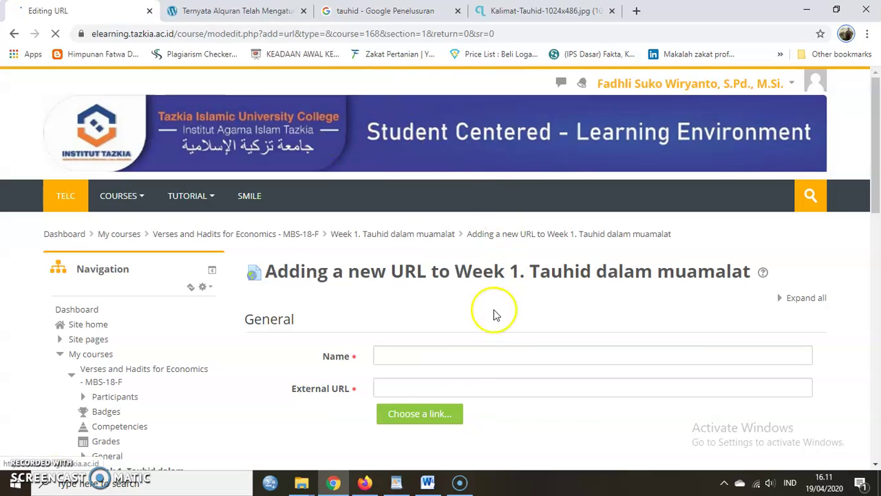
# Step: Examine the URL form's Name, External URL, Description and URL variables settings, and cancel the form to return to Week 1
pyautogui.scroll(-2, 466, 358)
pyautogui.click(417, 225)
pyautogui.click(402, 254)
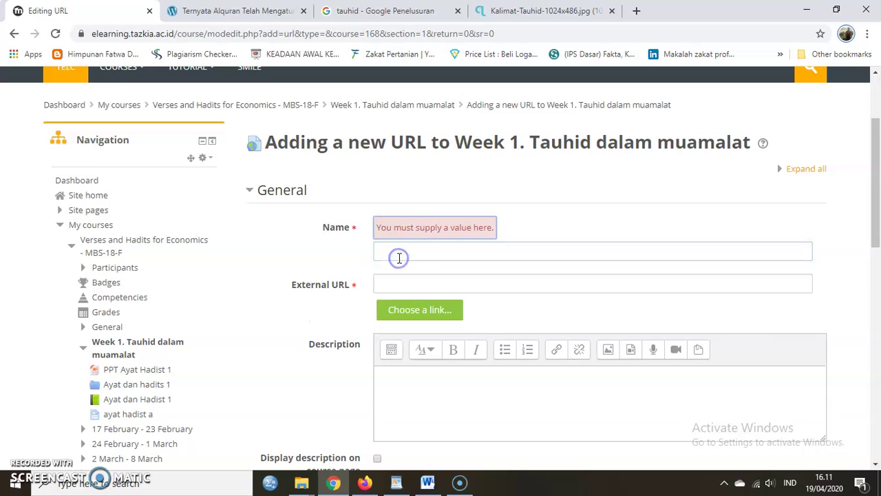
pyautogui.click(401, 256)
pyautogui.scroll(-3, 423, 261)
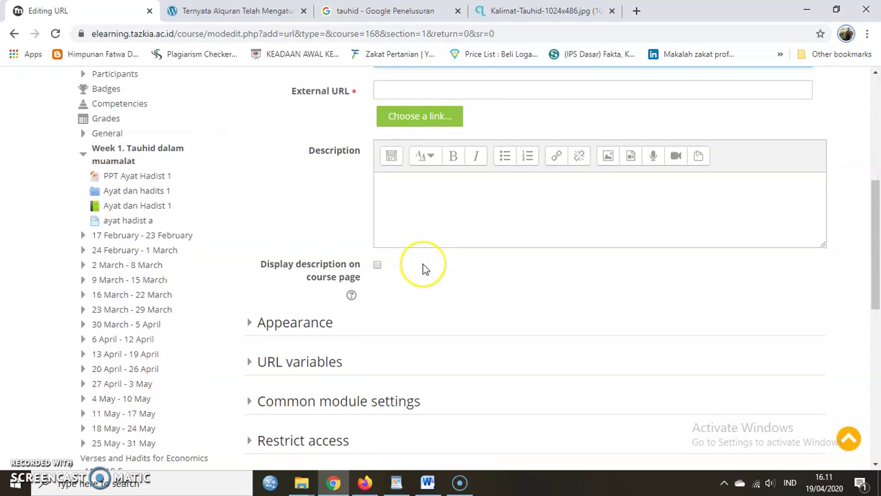
pyautogui.scroll(-1, 422, 265)
pyautogui.scroll(-1, 422, 269)
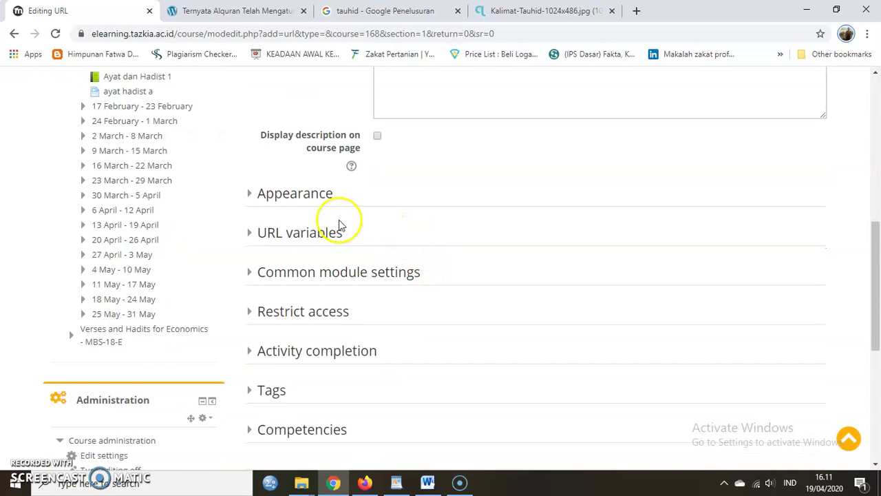
pyautogui.click(251, 232)
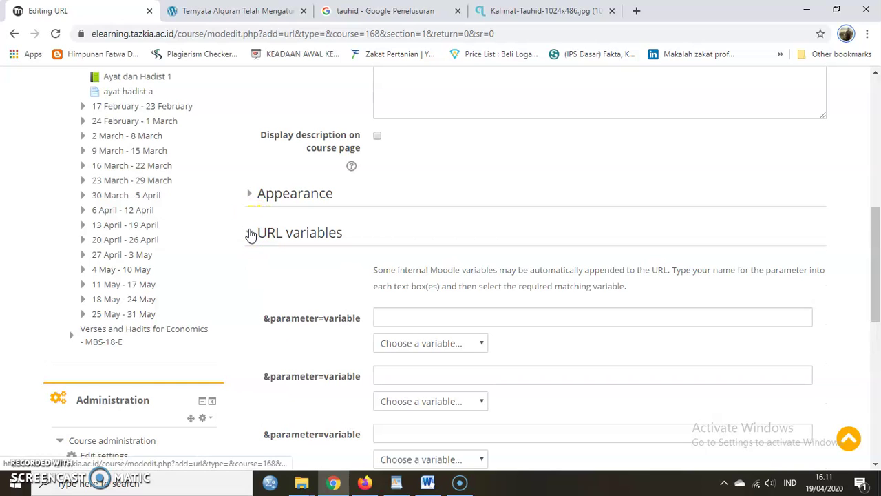
pyautogui.click(250, 232)
pyautogui.scroll(2, 397, 261)
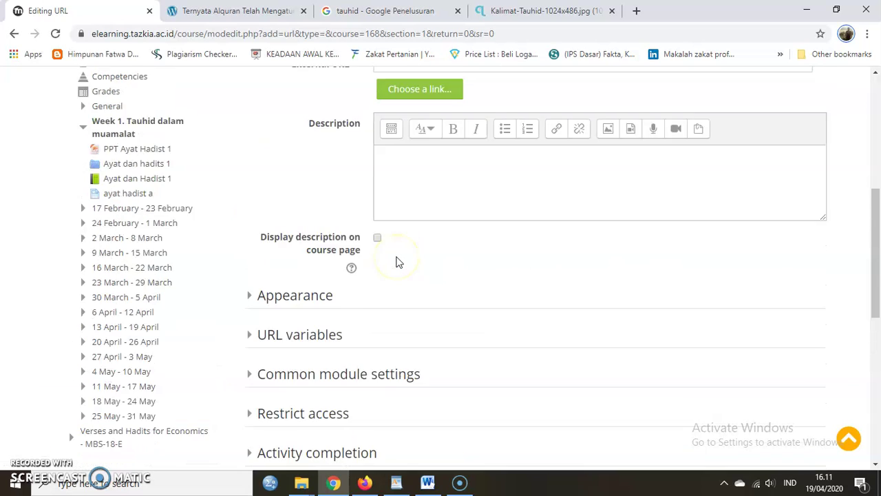
pyautogui.scroll(3, 397, 262)
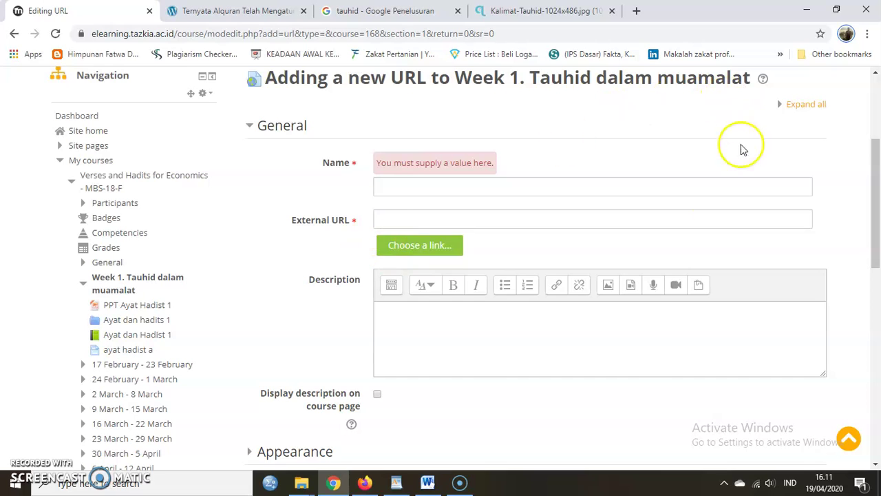
pyautogui.scroll(-9, 709, 248)
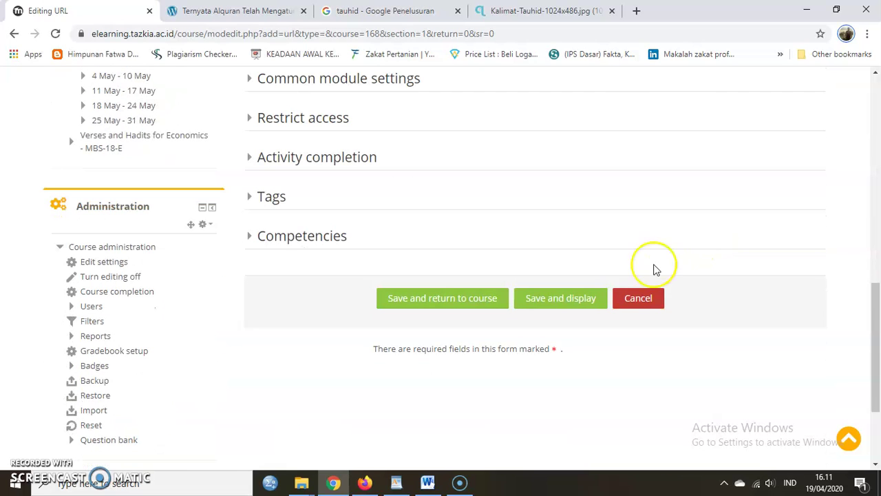
pyautogui.click(631, 299)
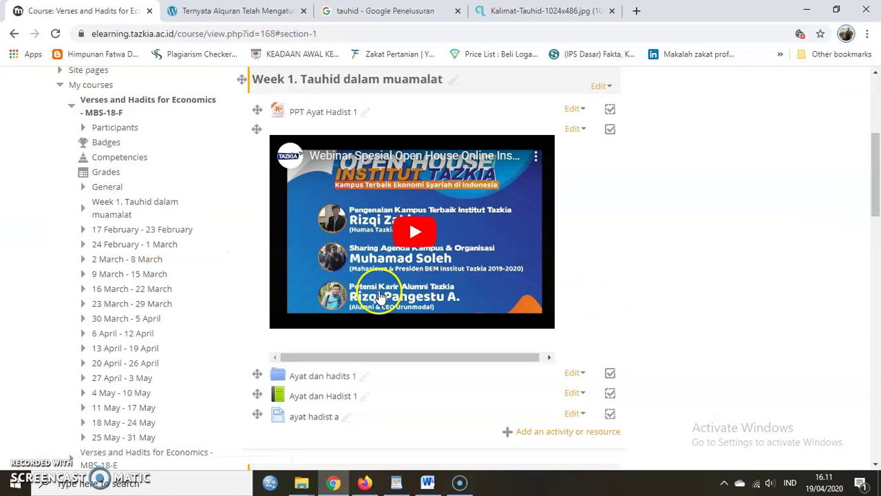
pyautogui.scroll(-2, 379, 366)
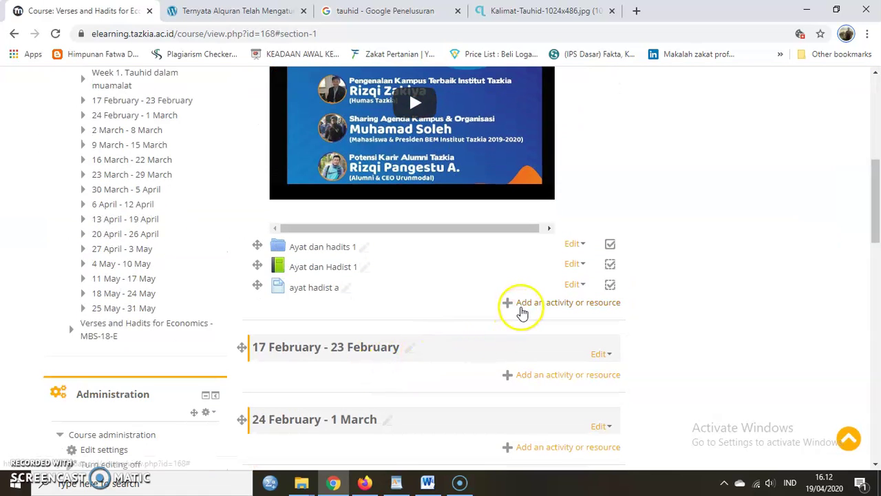